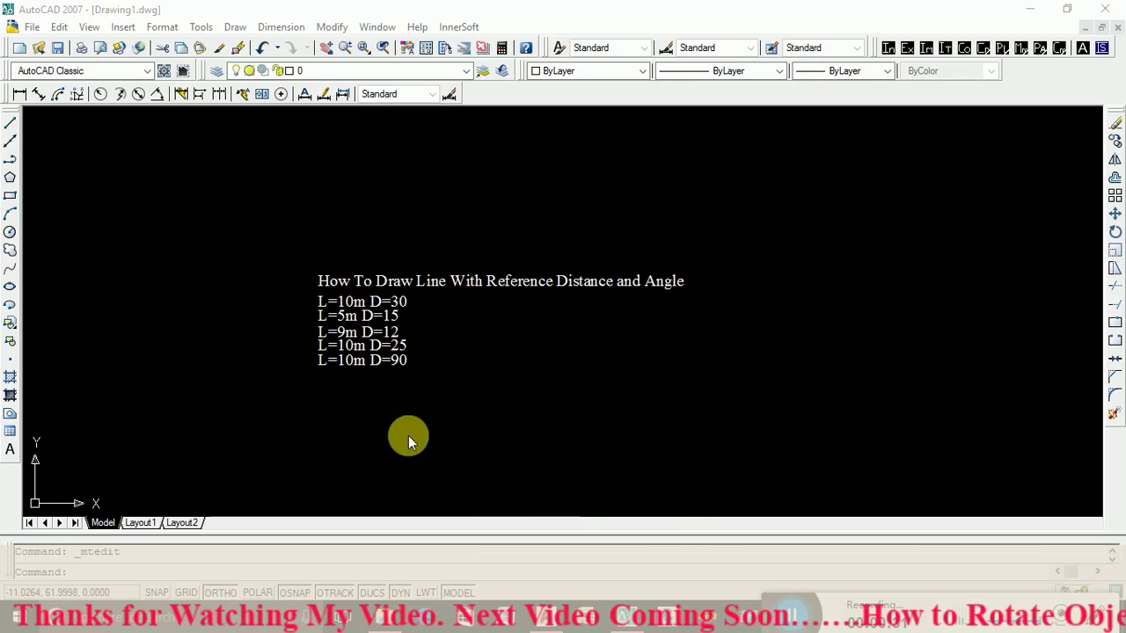
# Start a polyline just below the listed lengths and angles and turn Ortho mode off
pyautogui.click(10, 159)
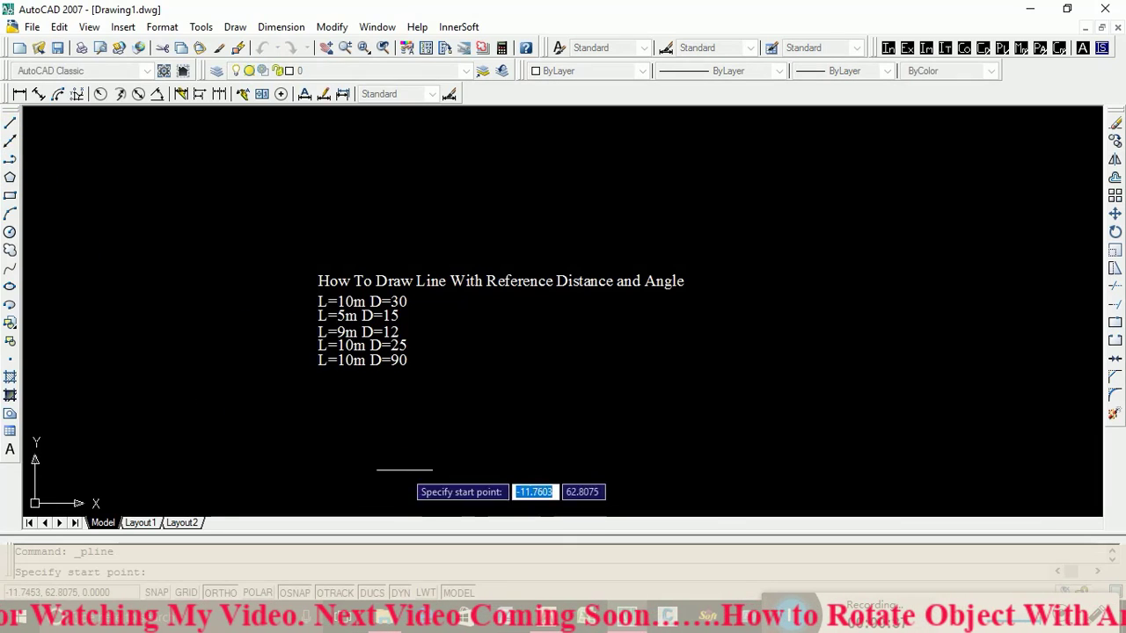
pyautogui.moveTo(599, 408); pyautogui.dragTo(529, 373, button='middle')
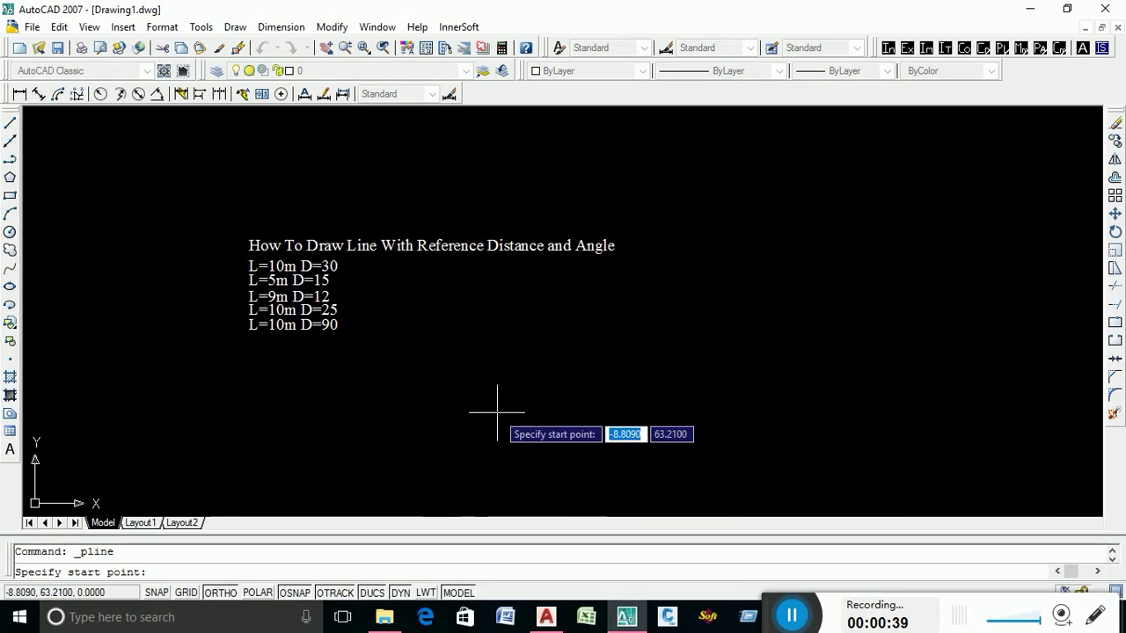
pyautogui.click(503, 429)
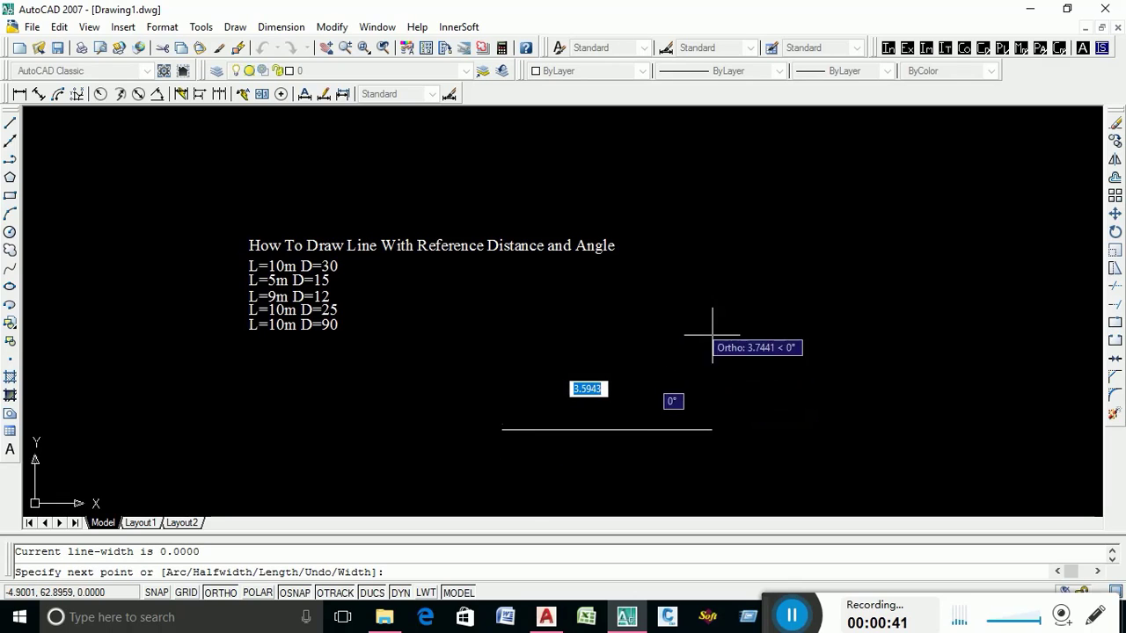
pyautogui.click(229, 595)
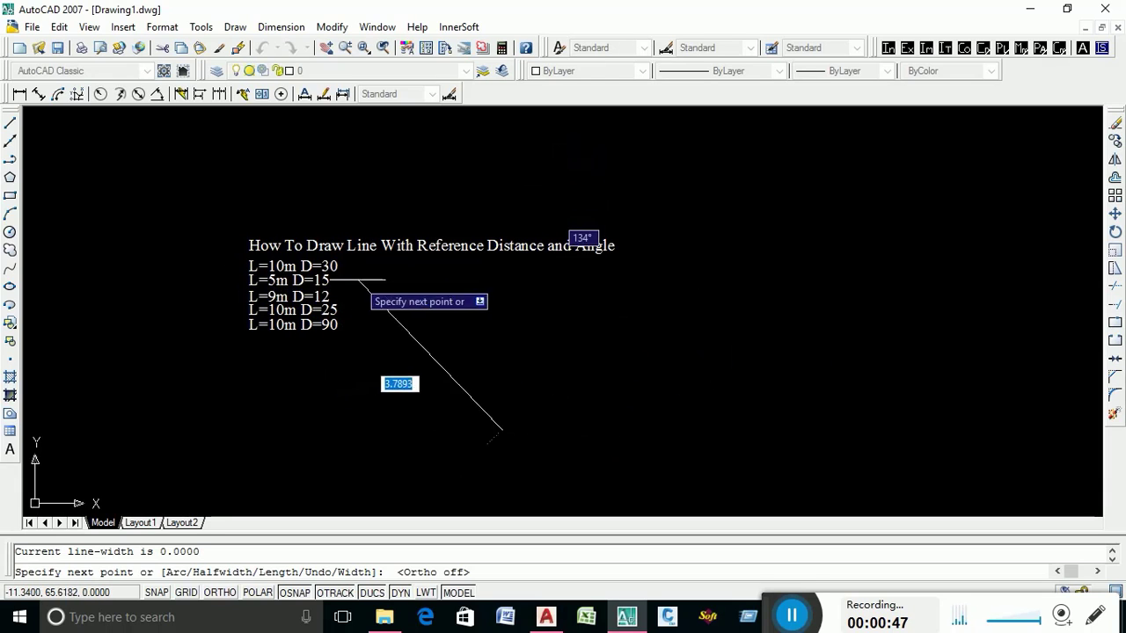
# Draw the first polyline segment with a relative length of 10 m at an angle of 30 degrees
pyautogui.scroll(2, 236, 270)
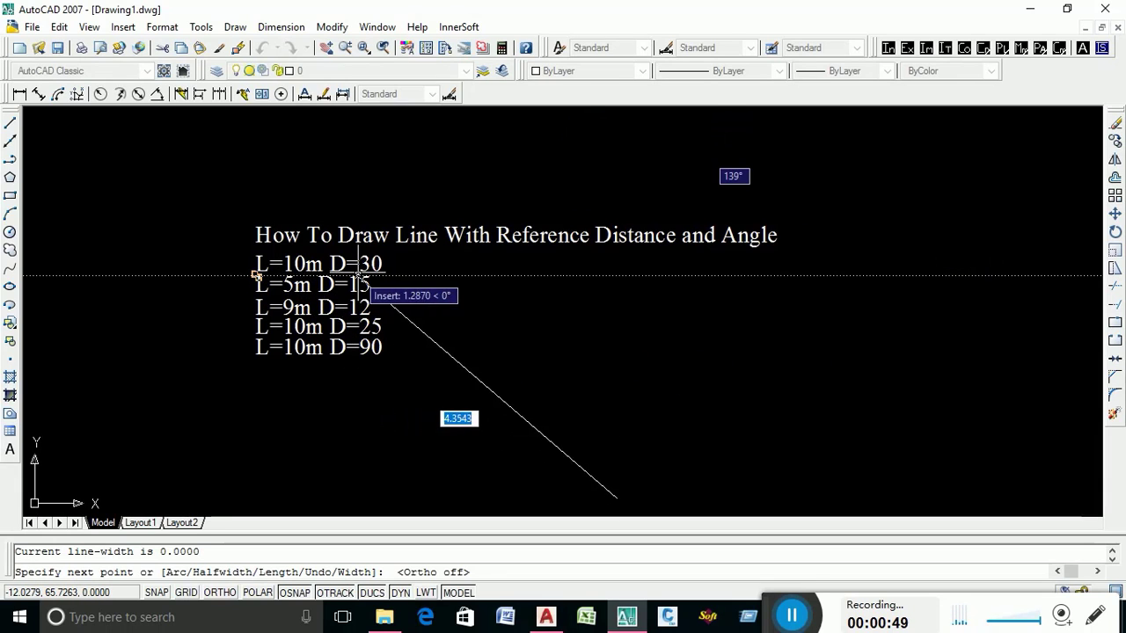
pyautogui.scroll(-2, 357, 277)
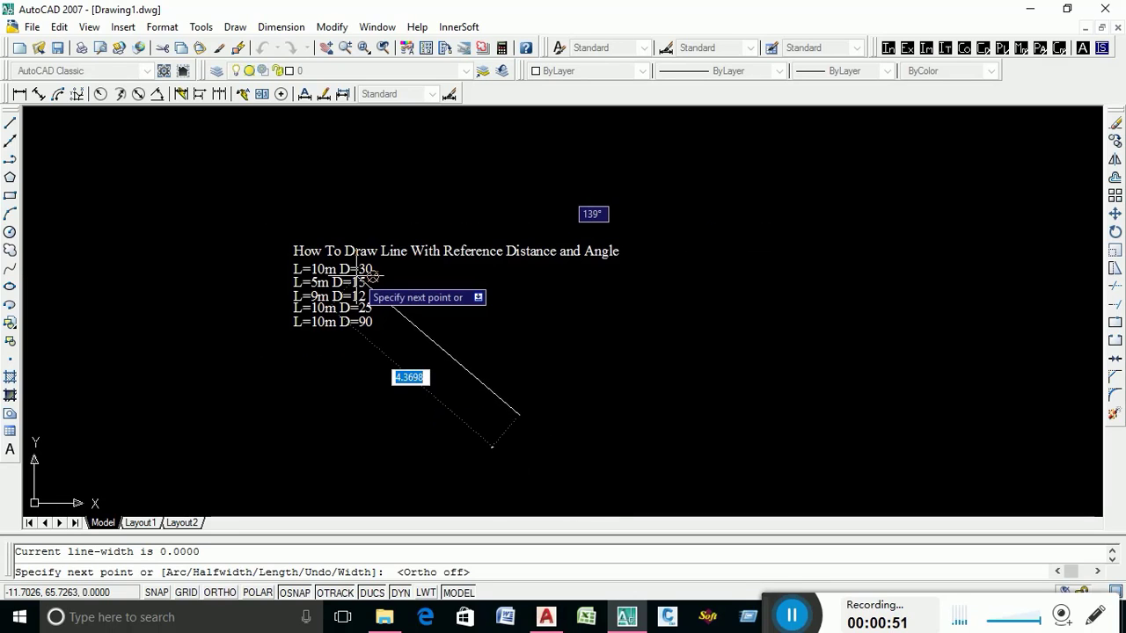
pyautogui.scroll(2, 373, 275)
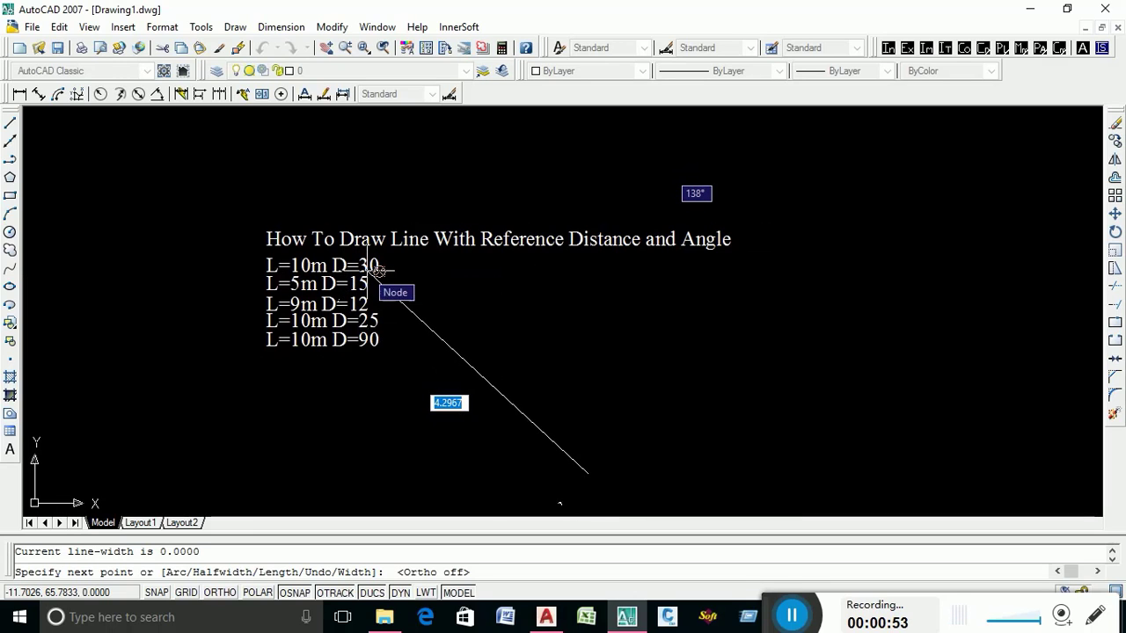
pyautogui.scroll(2, 376, 270)
pyautogui.scroll(-4, 377, 277)
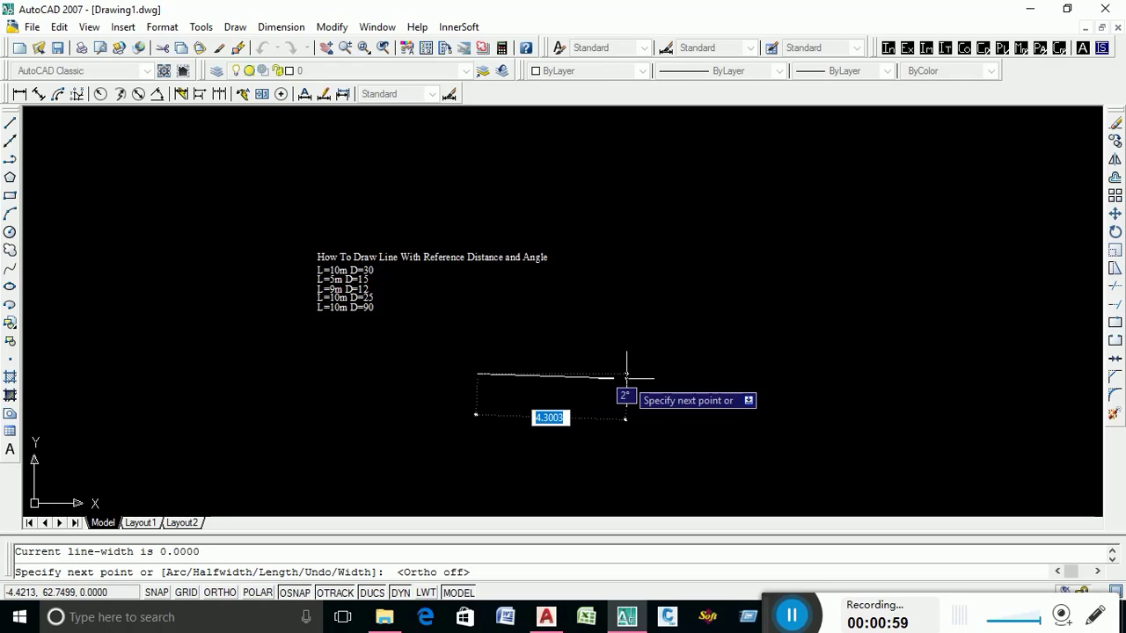
pyautogui.press('F8')
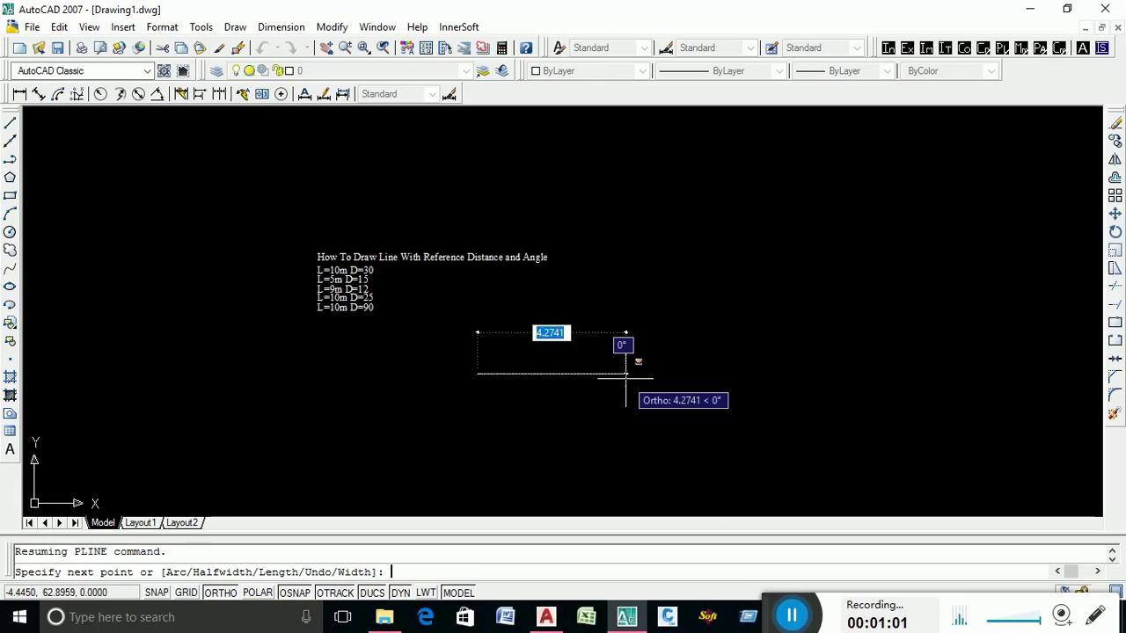
pyautogui.press('F8')
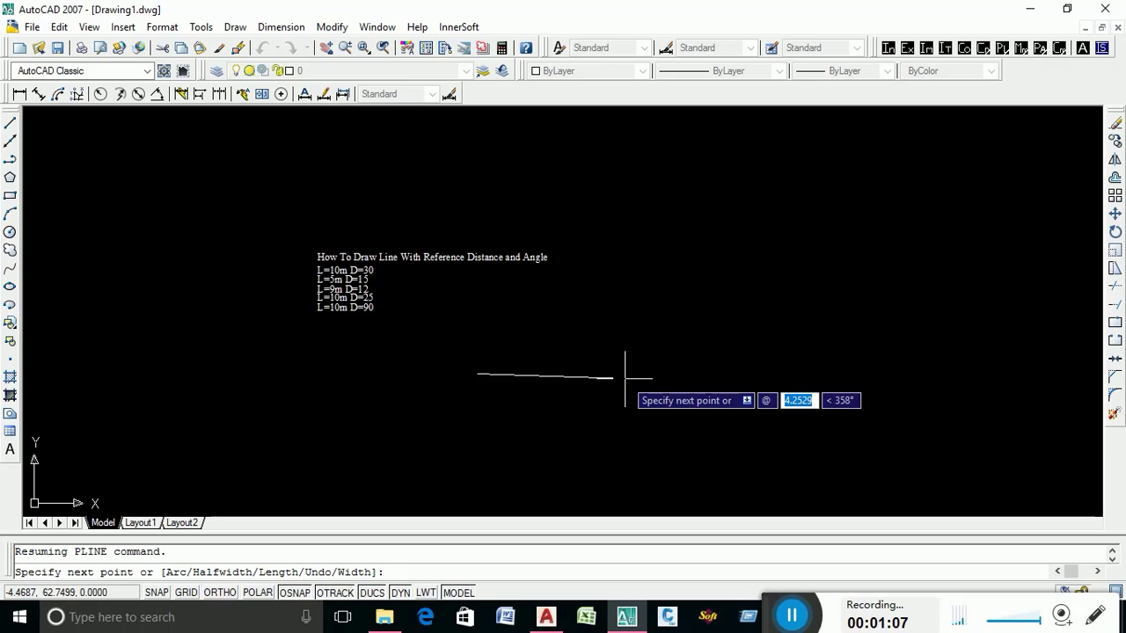
pyautogui.write('10')
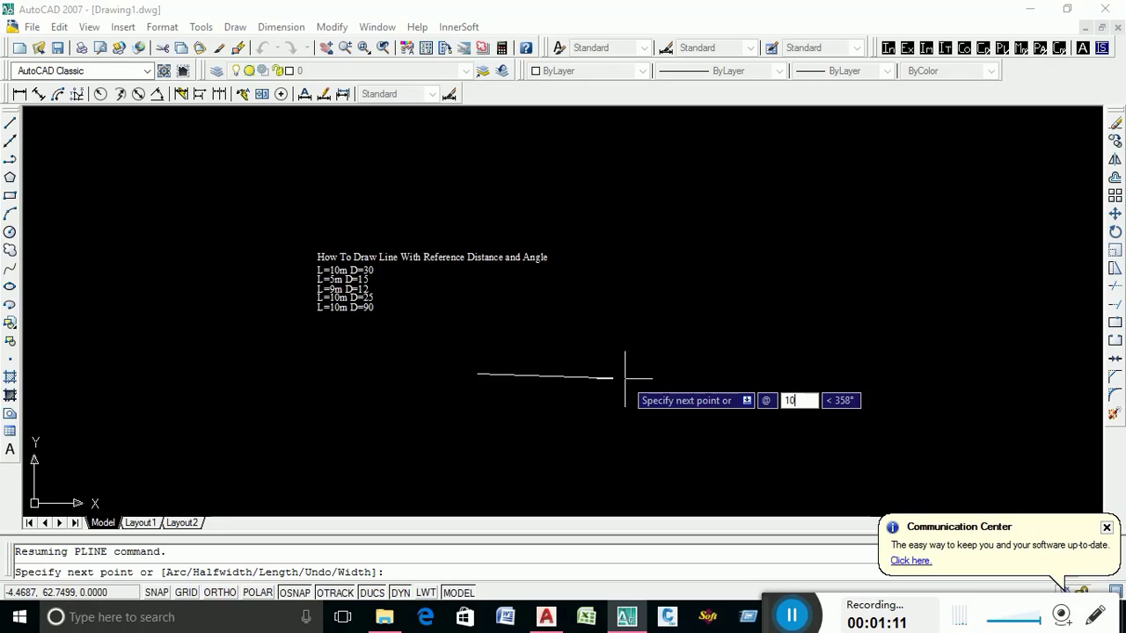
pyautogui.press('Tab')
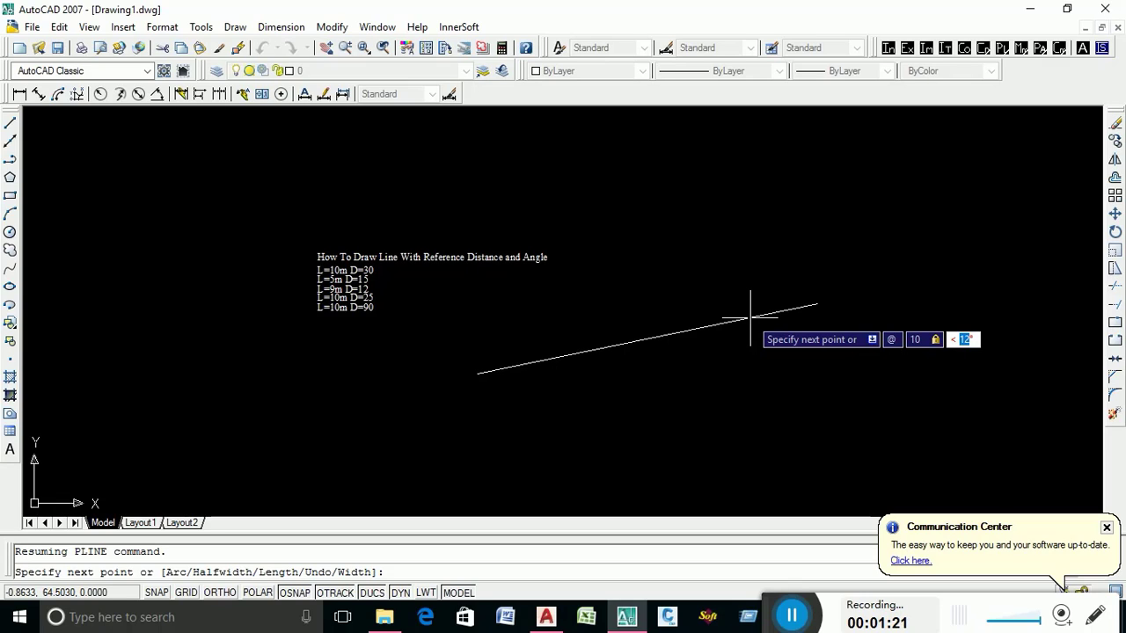
pyautogui.write('30')
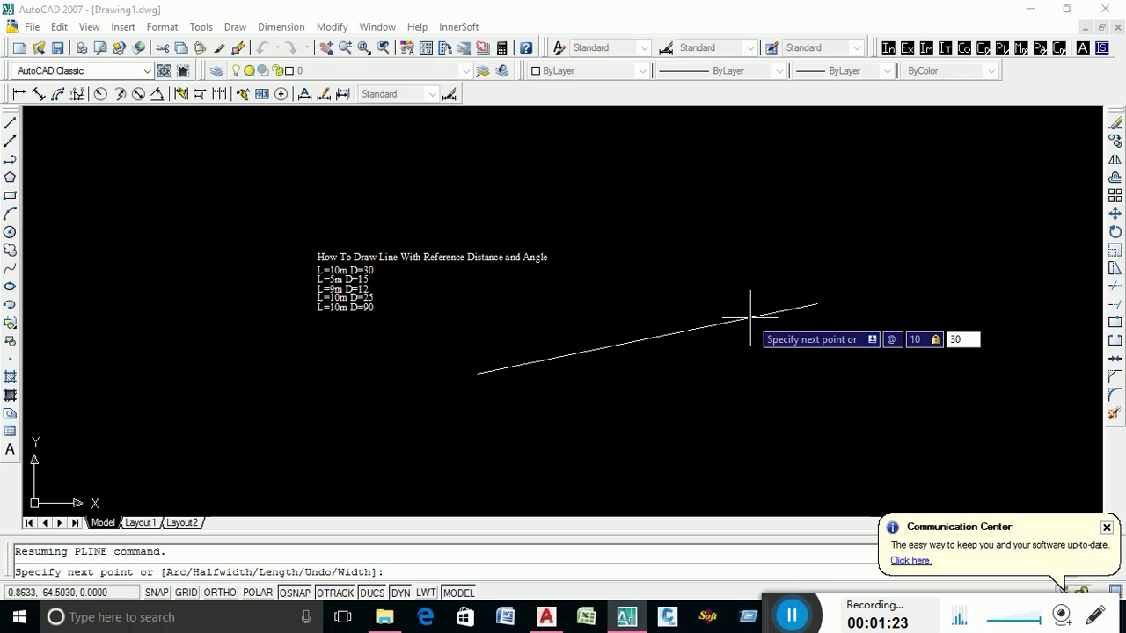
pyautogui.press('Return')
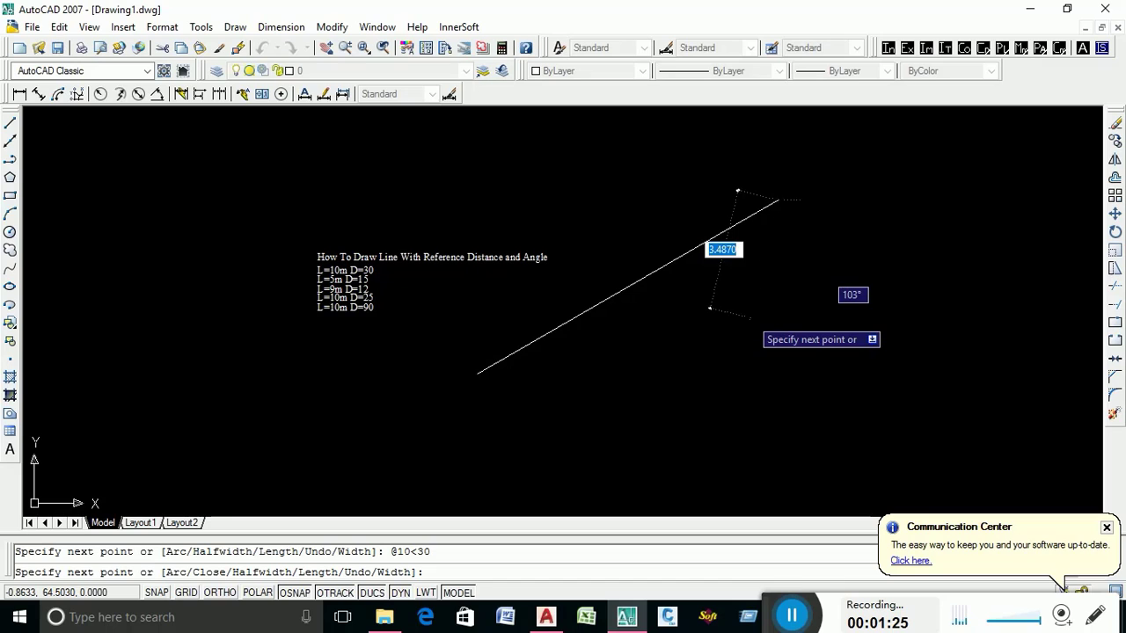
# Add the second polyline segment with a relative length of 5 m at an angle of 15 degrees
pyautogui.scroll(2, 796, 198)
pyautogui.scroll(-2, 754, 211)
pyautogui.scroll(1, 739, 189)
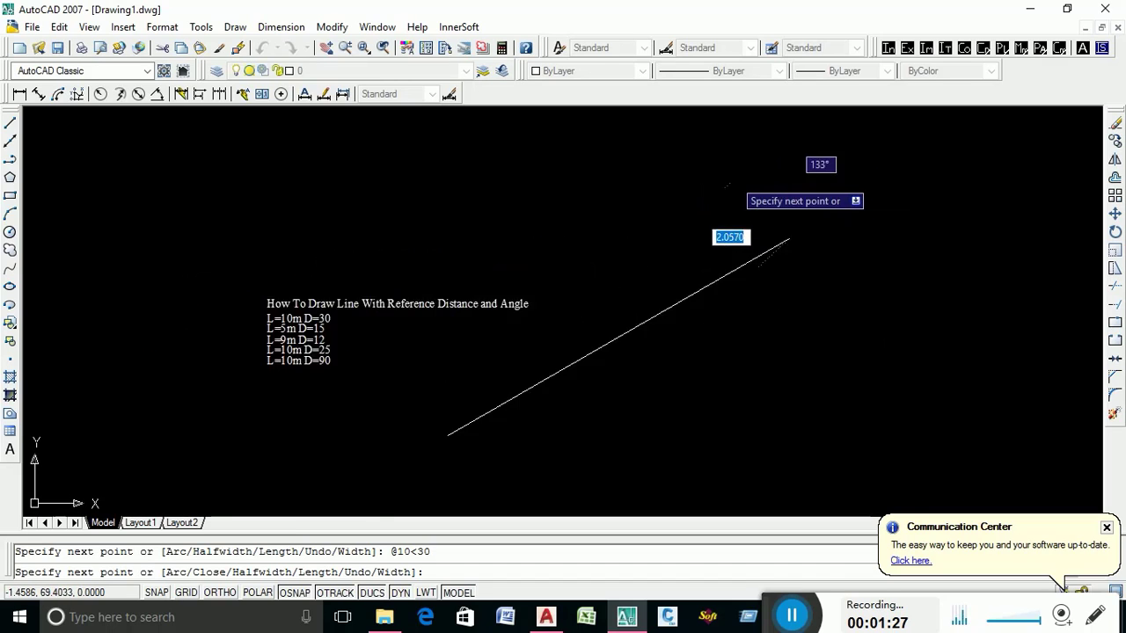
pyautogui.scroll(2, 796, 273)
pyautogui.scroll(-2, 791, 280)
pyautogui.scroll(4, 405, 336)
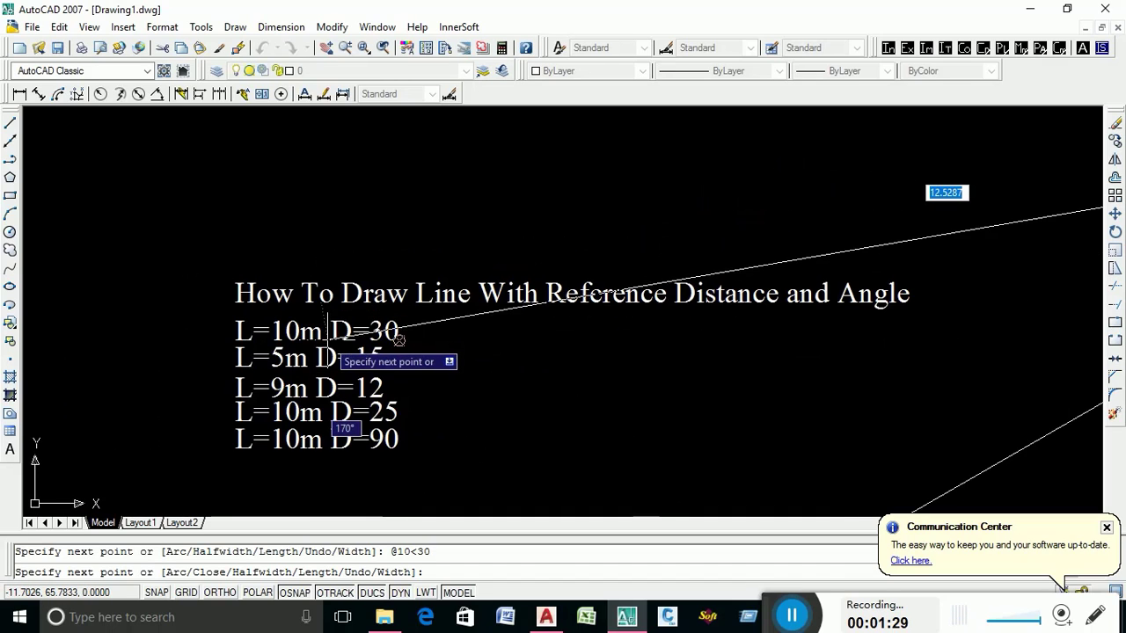
pyautogui.scroll(-3, 277, 365)
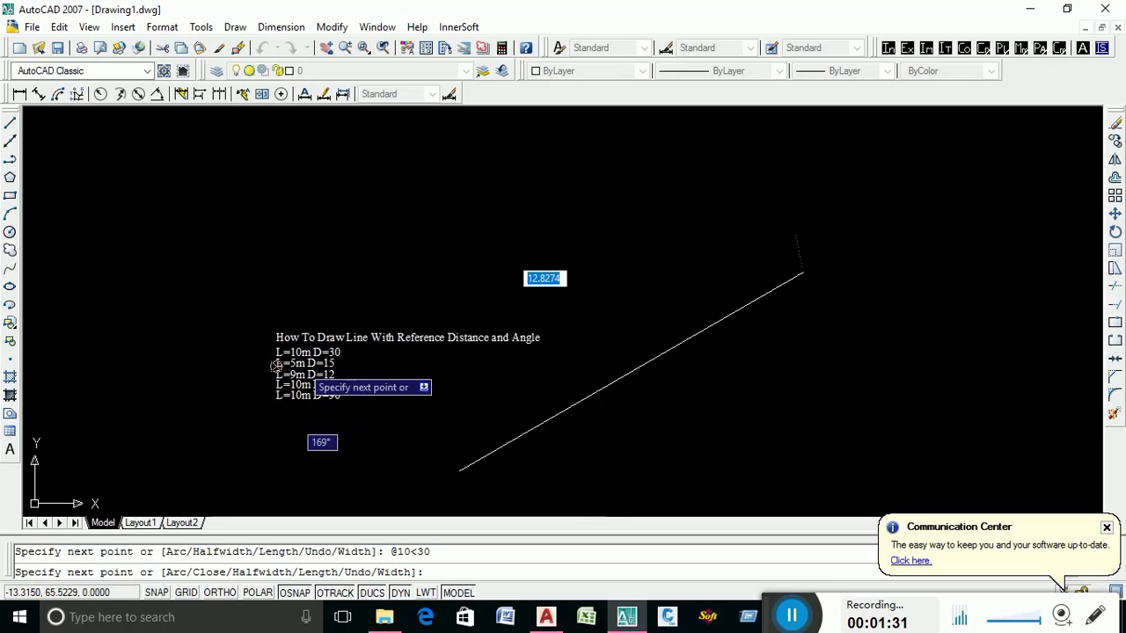
pyautogui.scroll(-3, 291, 365)
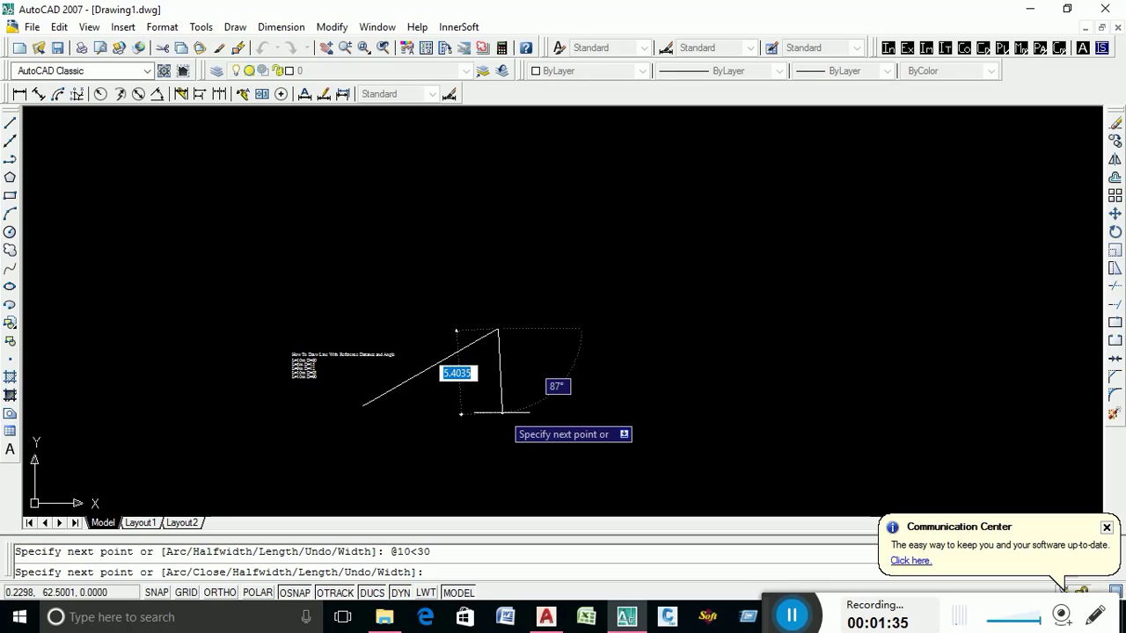
pyautogui.write('@')
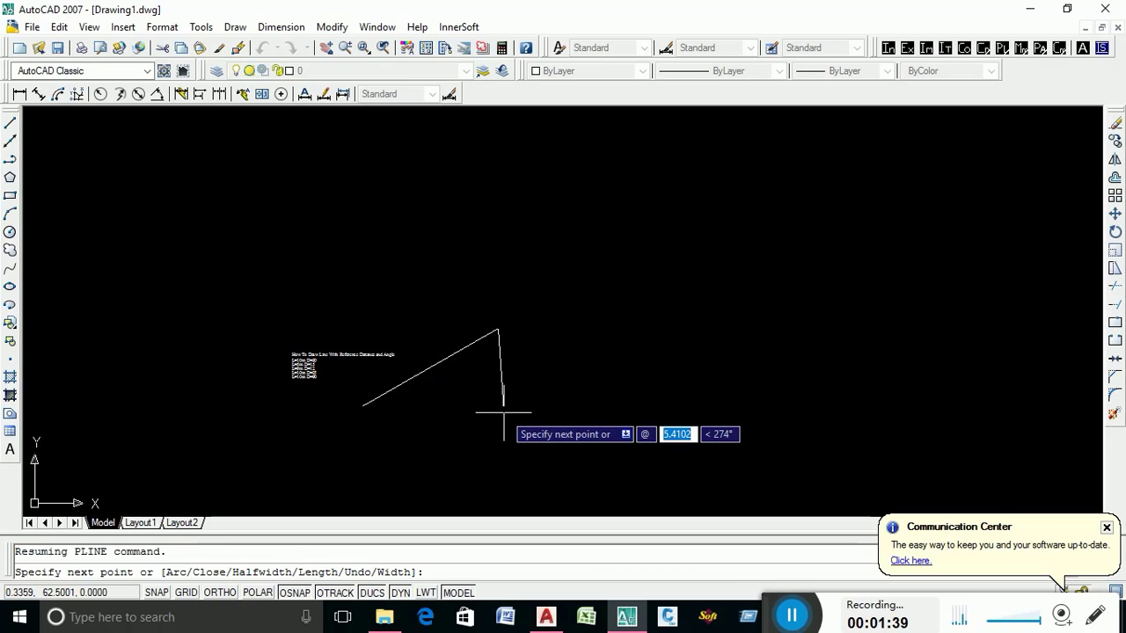
pyautogui.write('5')
pyautogui.press('Tab')
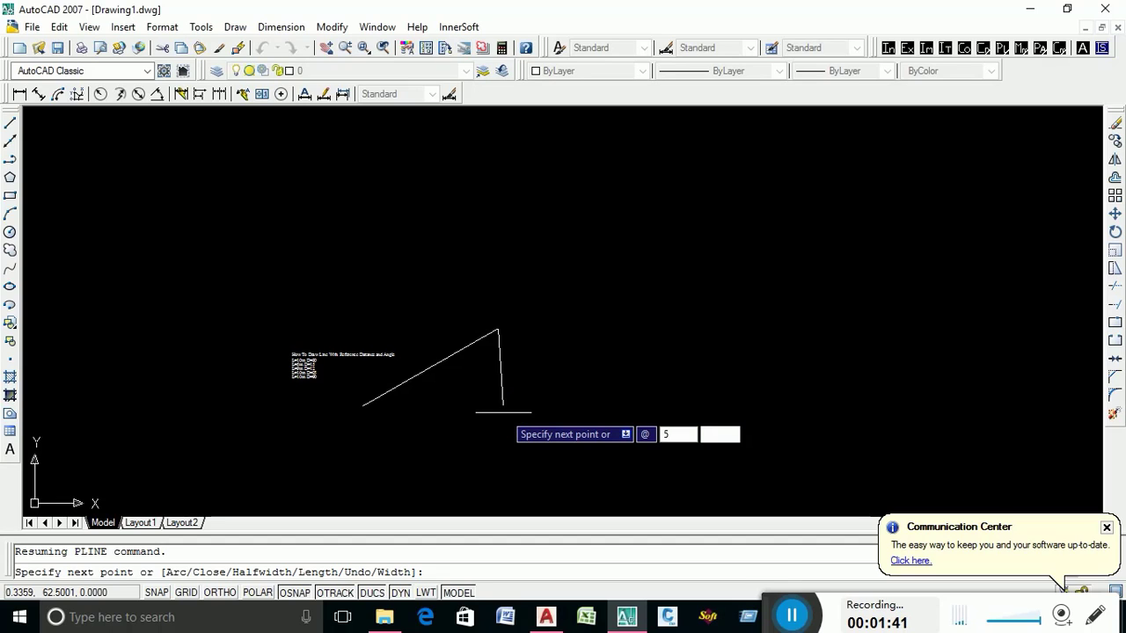
pyautogui.write('15')
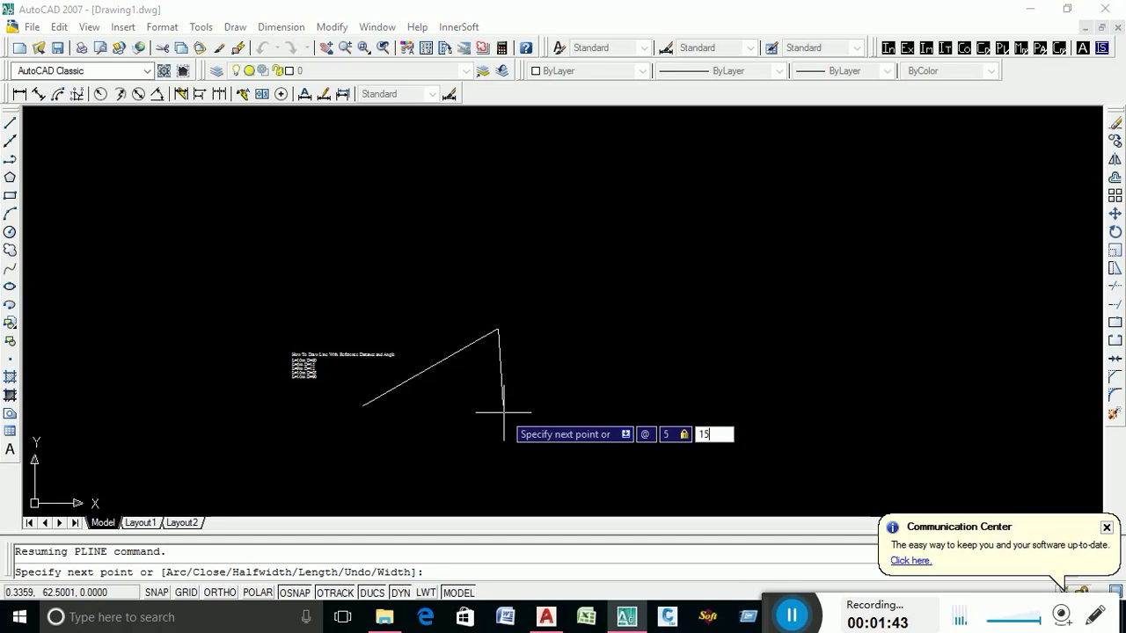
pyautogui.press('Return')
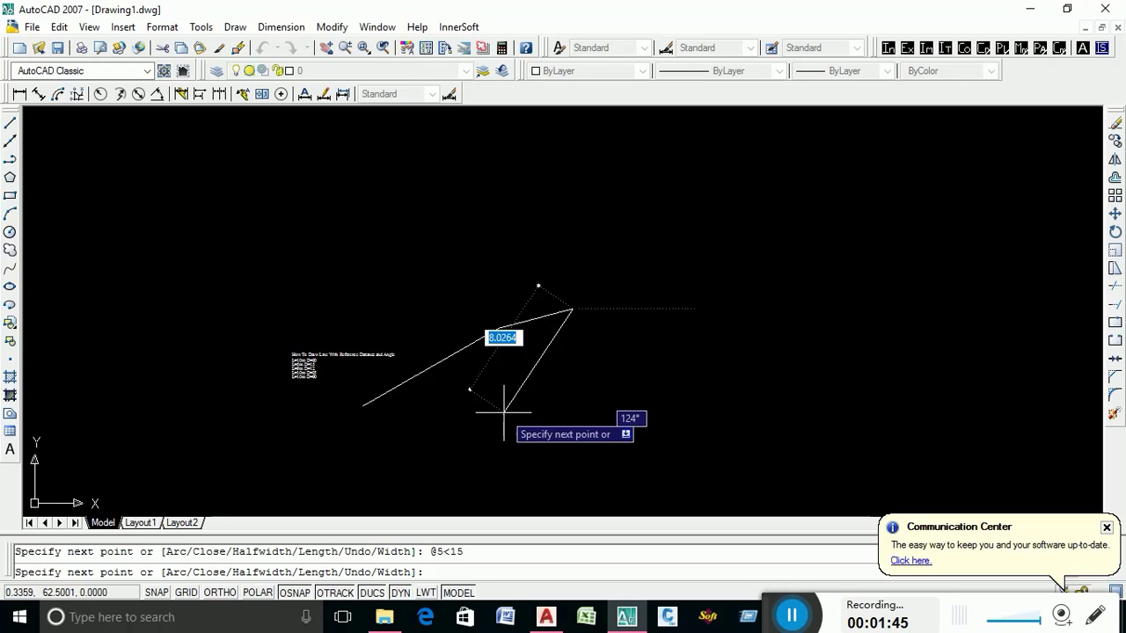
# Add the third polyline segment with a relative length of 9 m at an angle of 12 degrees
pyautogui.scroll(2, 479, 256)
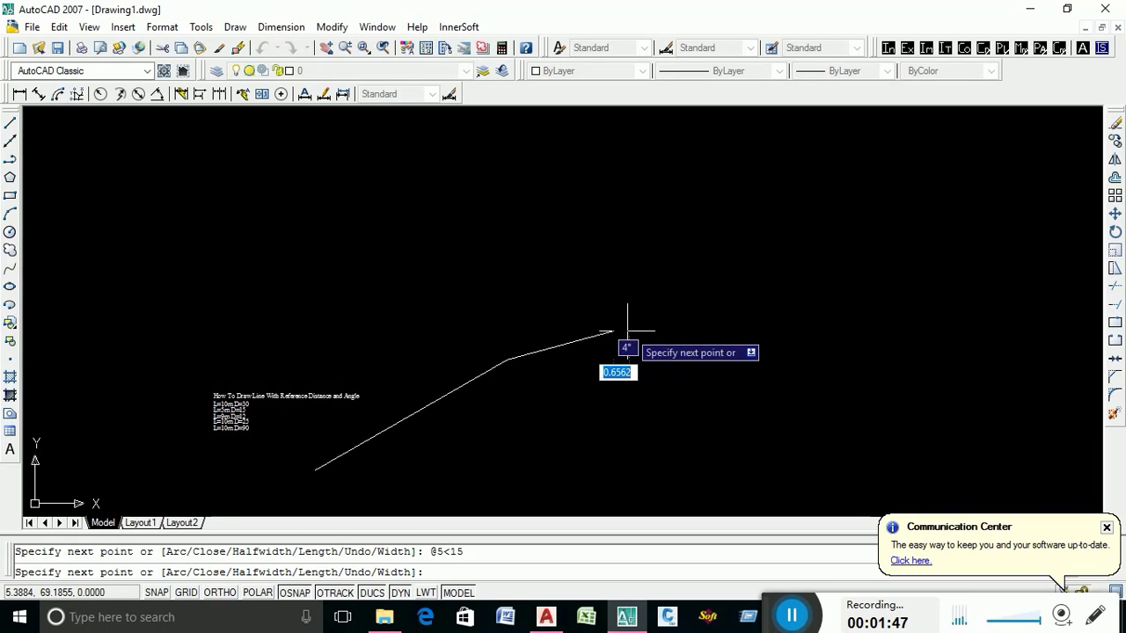
pyautogui.scroll(3, 578, 334)
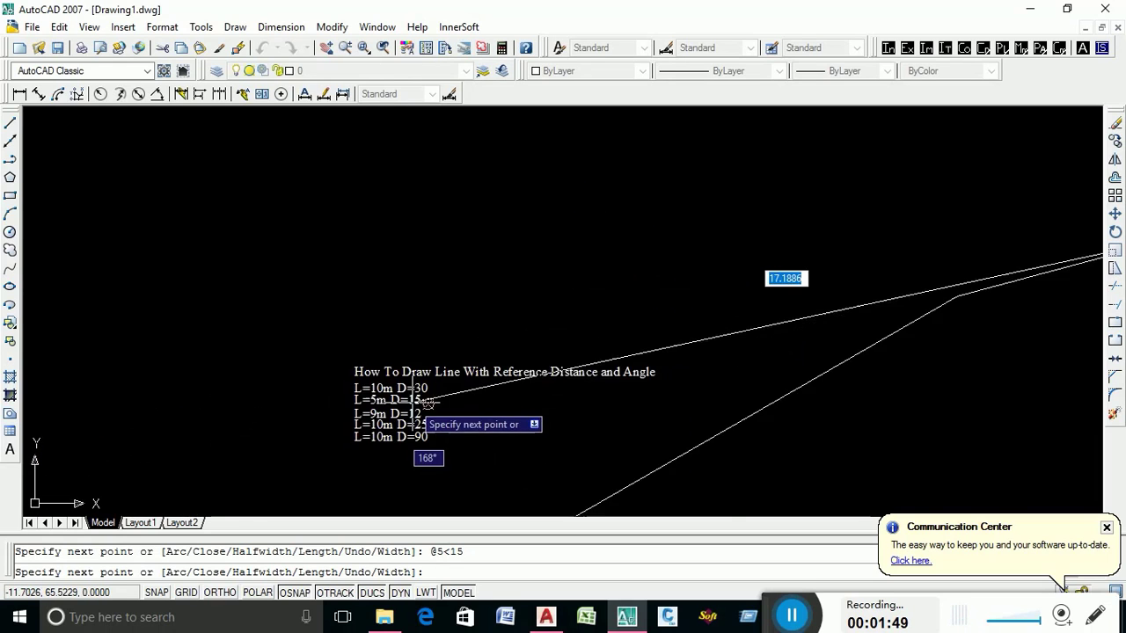
pyautogui.scroll(1, 427, 402)
pyautogui.scroll(-1, 492, 403)
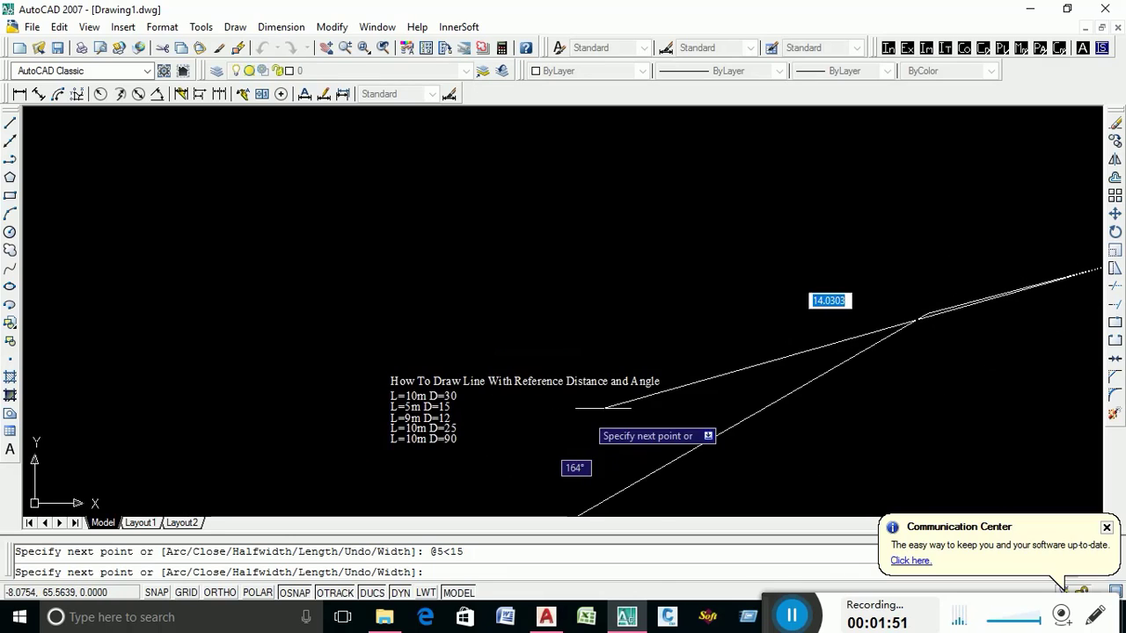
pyautogui.moveTo(603, 407); pyautogui.dragTo(79, 352, button='middle')
pyautogui.scroll(-1, 306, 369)
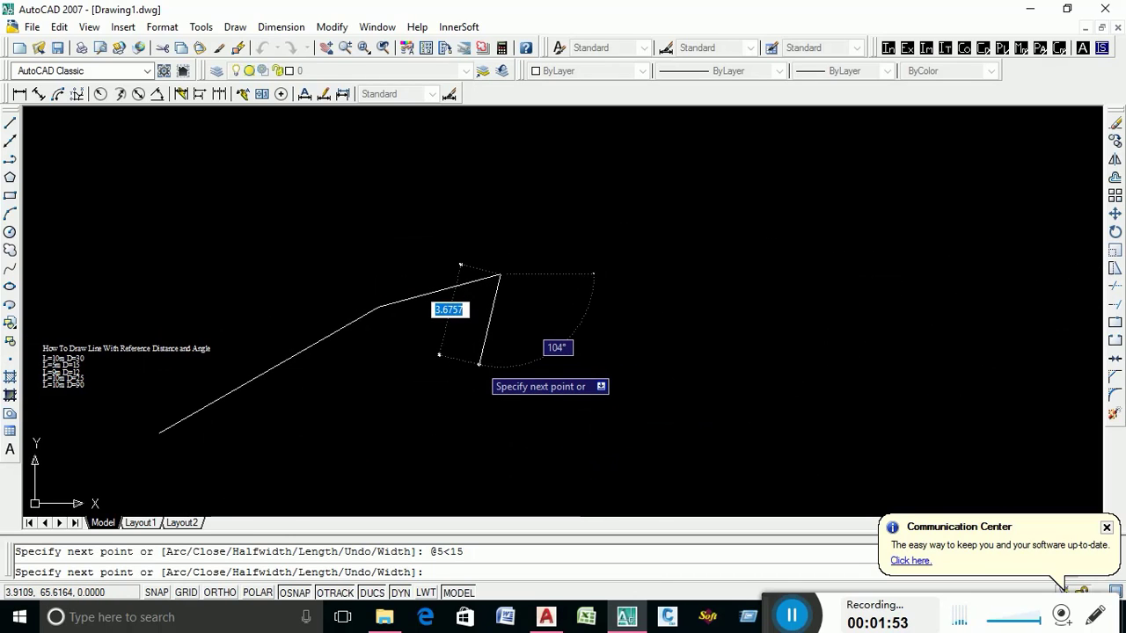
pyautogui.write('@')
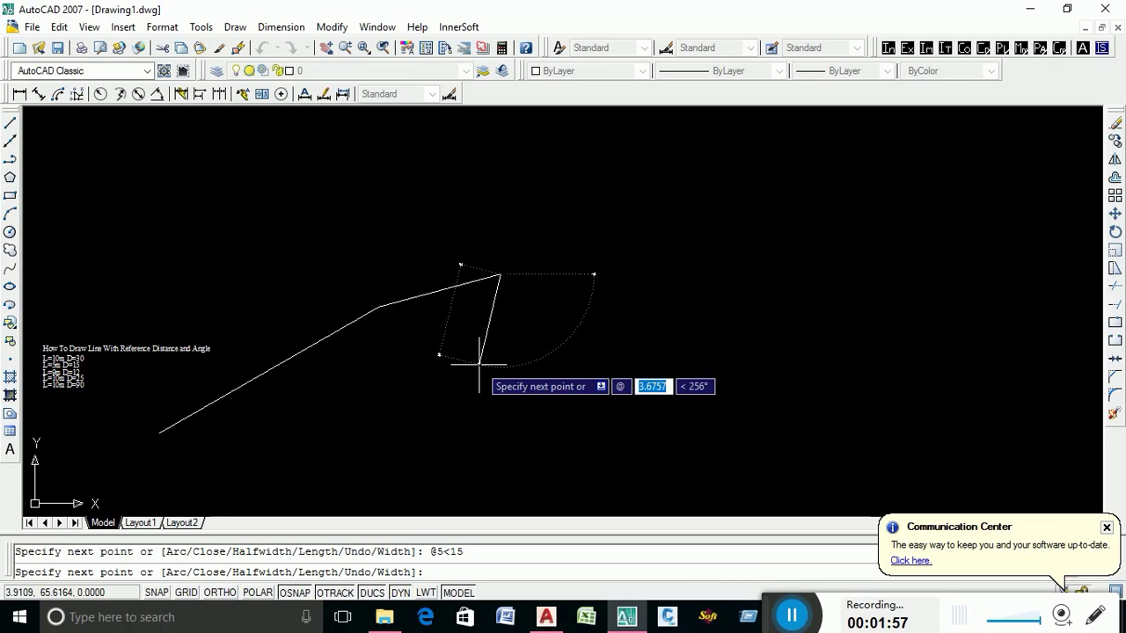
pyautogui.write('9')
pyautogui.press('Tab')
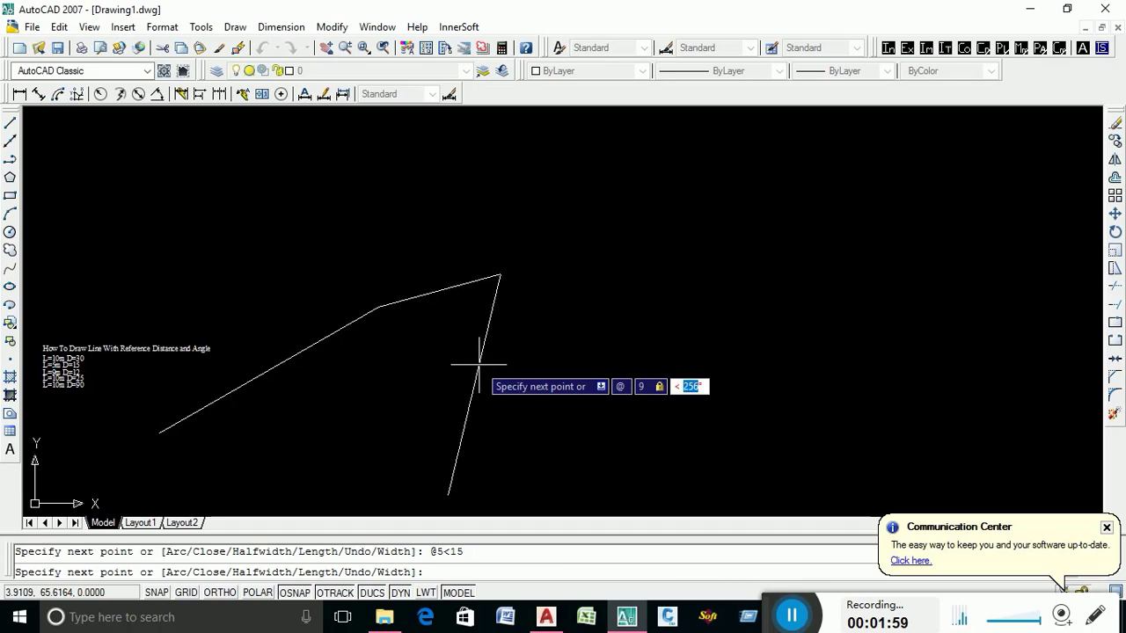
pyautogui.write('12')
pyautogui.press('Return')
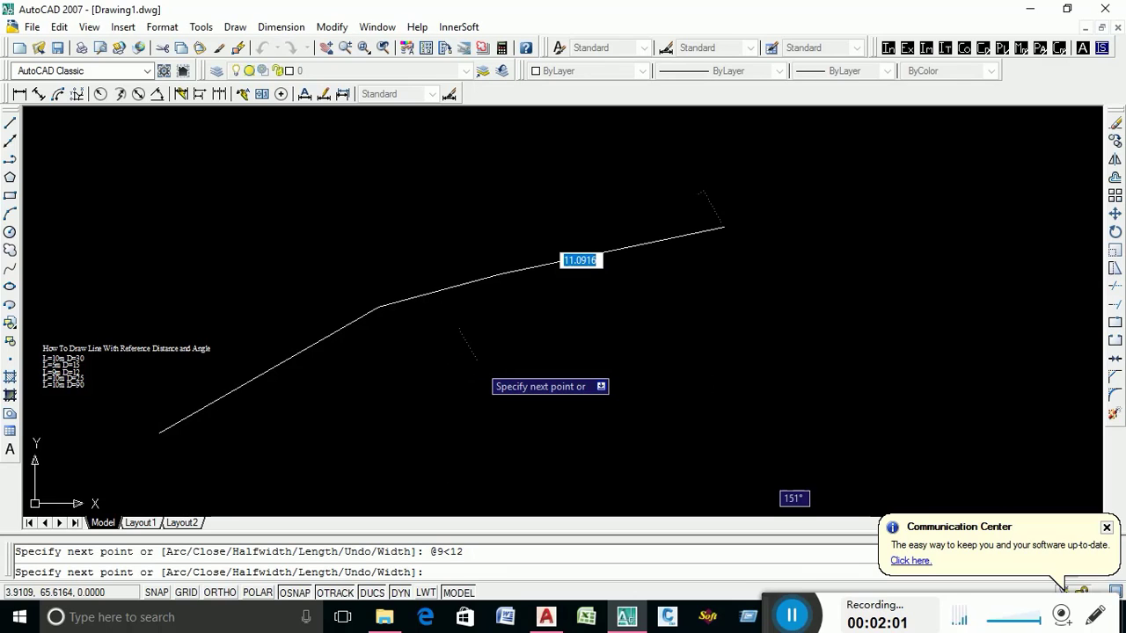
# Add the fourth polyline segment with a relative length of 12 m at an angle of 25 degrees
pyautogui.scroll(4, 616, 262)
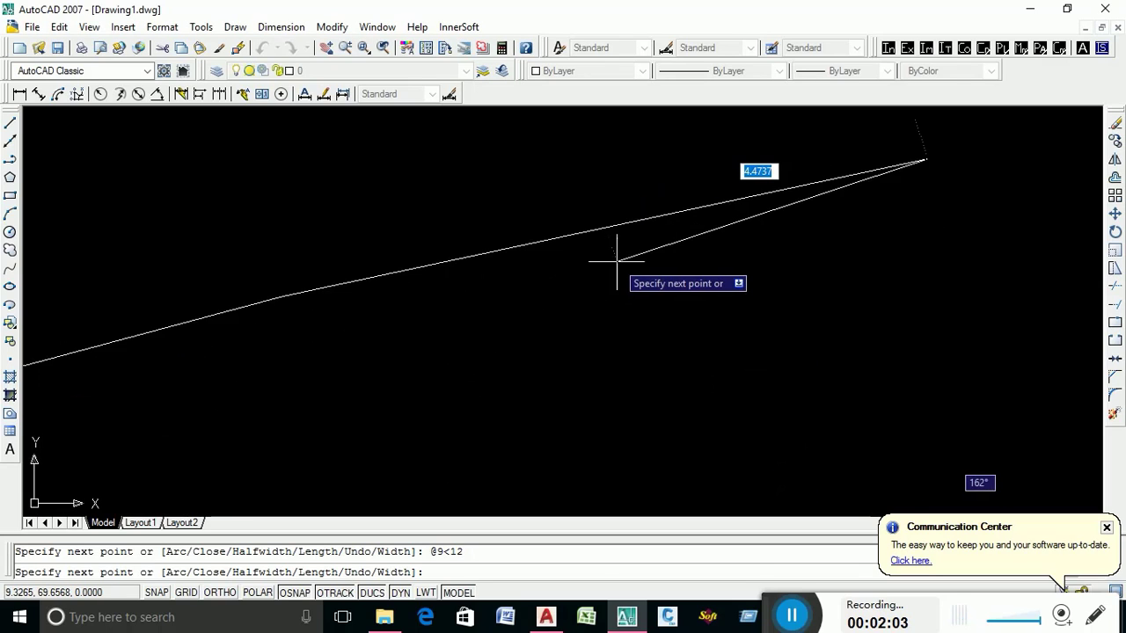
pyautogui.scroll(-7, 617, 262)
pyautogui.scroll(4, 625, 267)
pyautogui.scroll(-3, 729, 272)
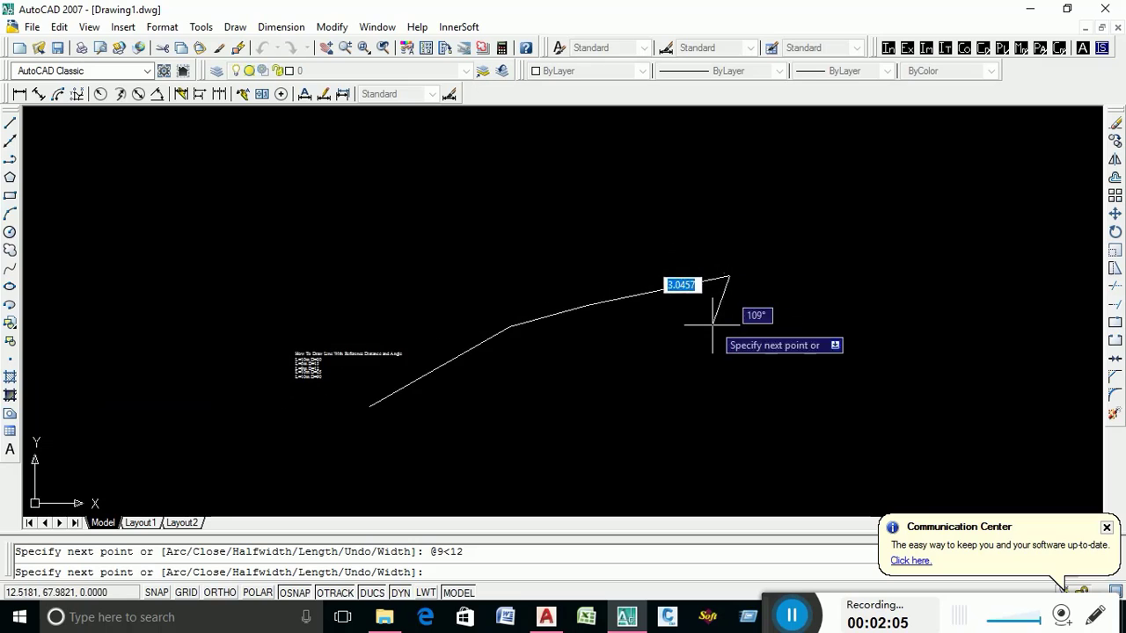
pyautogui.scroll(4, 277, 352)
pyautogui.scroll(-2, 222, 350)
pyautogui.scroll(6, 224, 339)
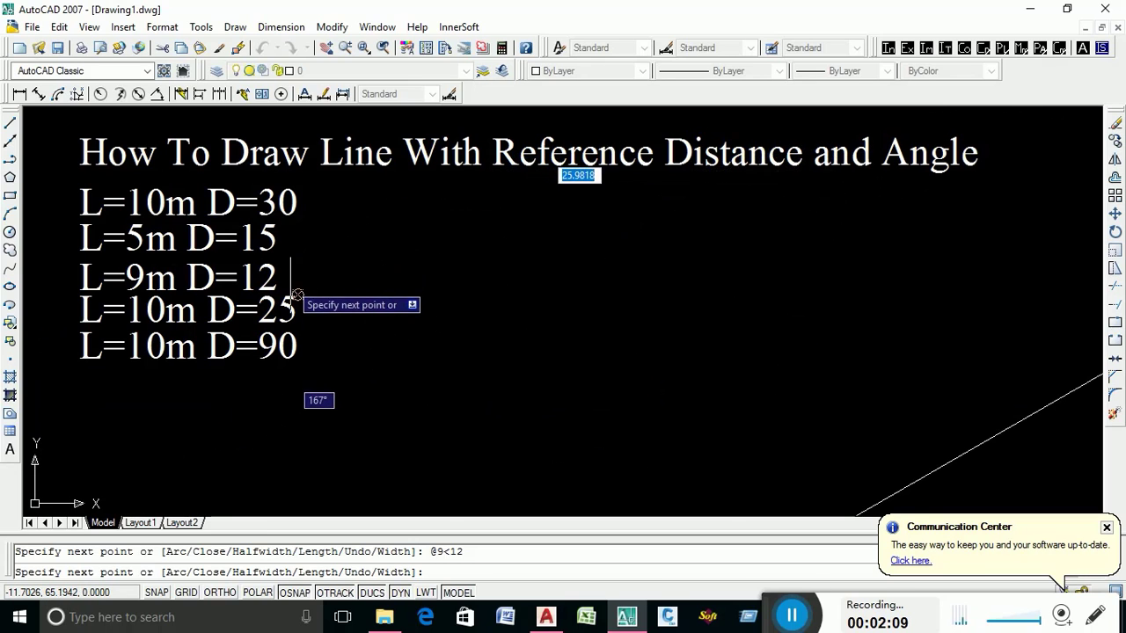
pyautogui.scroll(-4, 295, 310)
pyautogui.scroll(-2, 295, 312)
pyautogui.scroll(6, 294, 313)
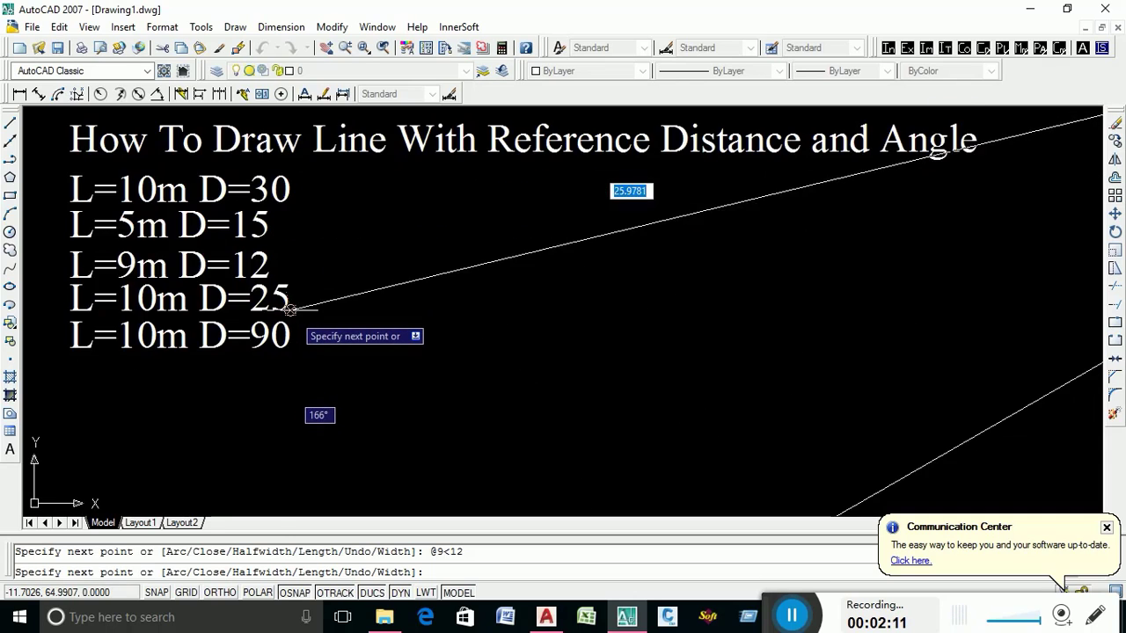
pyautogui.scroll(-8, 299, 314)
pyautogui.scroll(3, 736, 223)
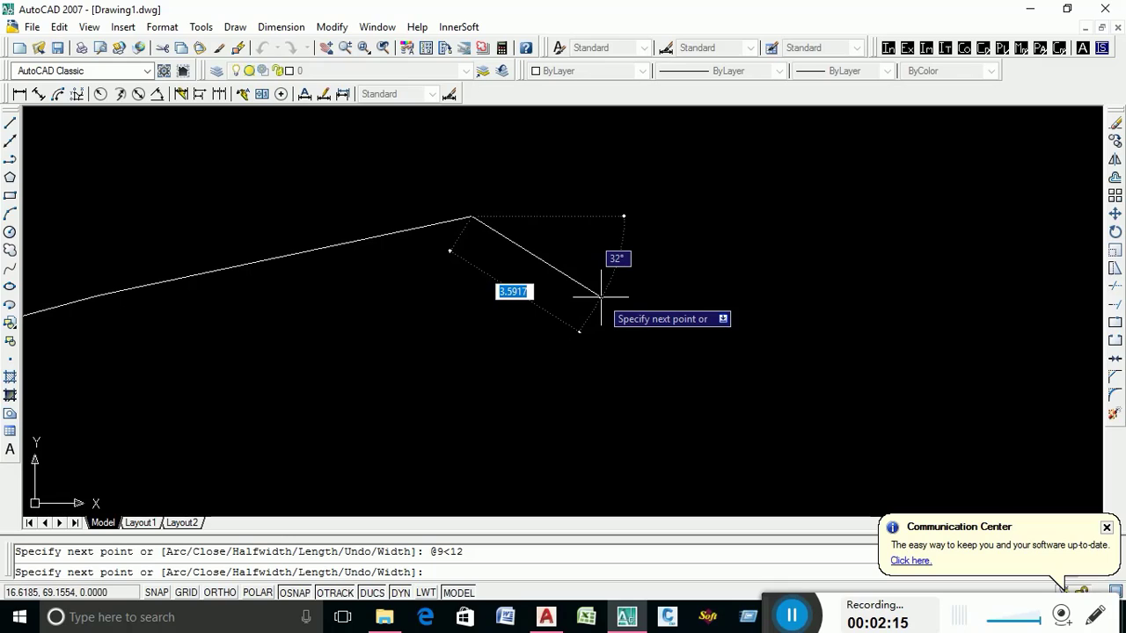
pyautogui.write('@')
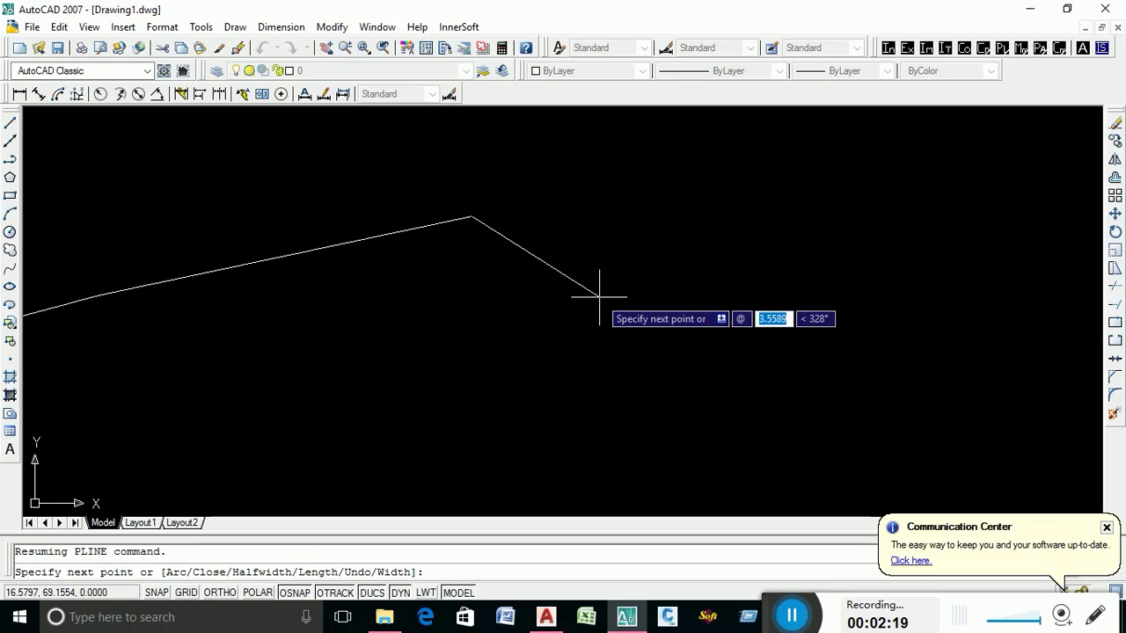
pyautogui.write('12')
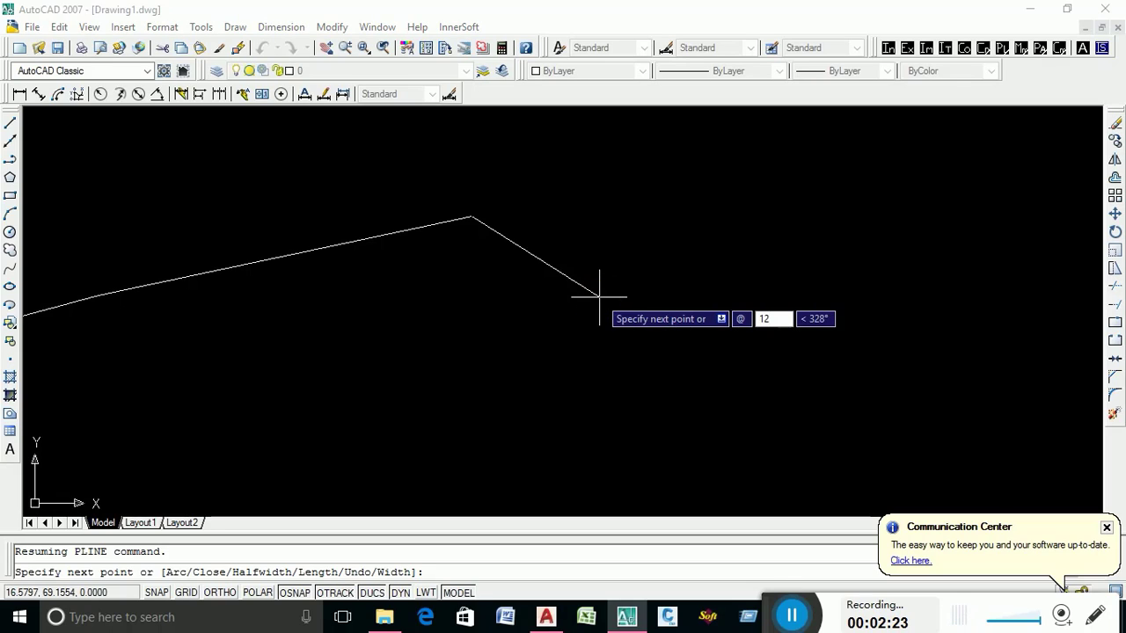
pyautogui.press('Tab')
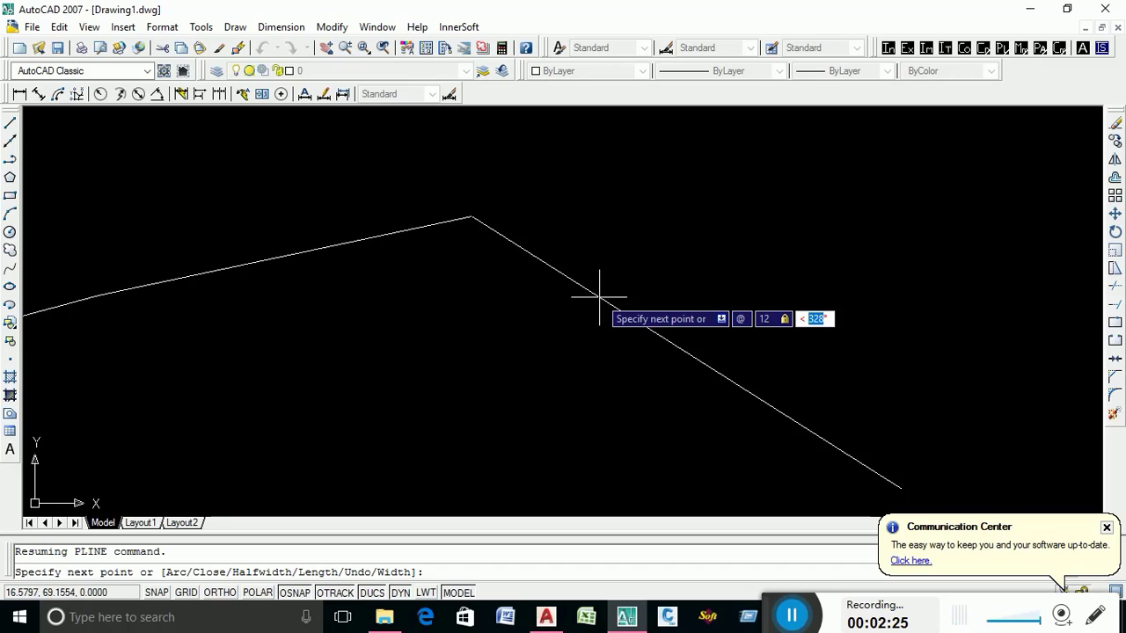
pyautogui.write('25')
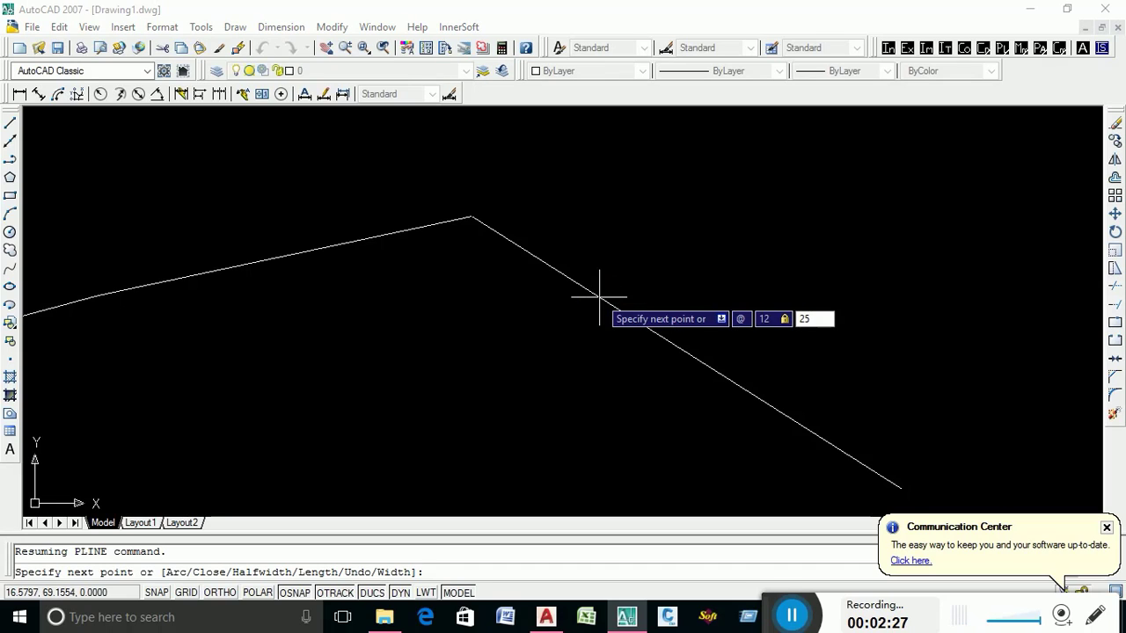
pyautogui.press('Return')
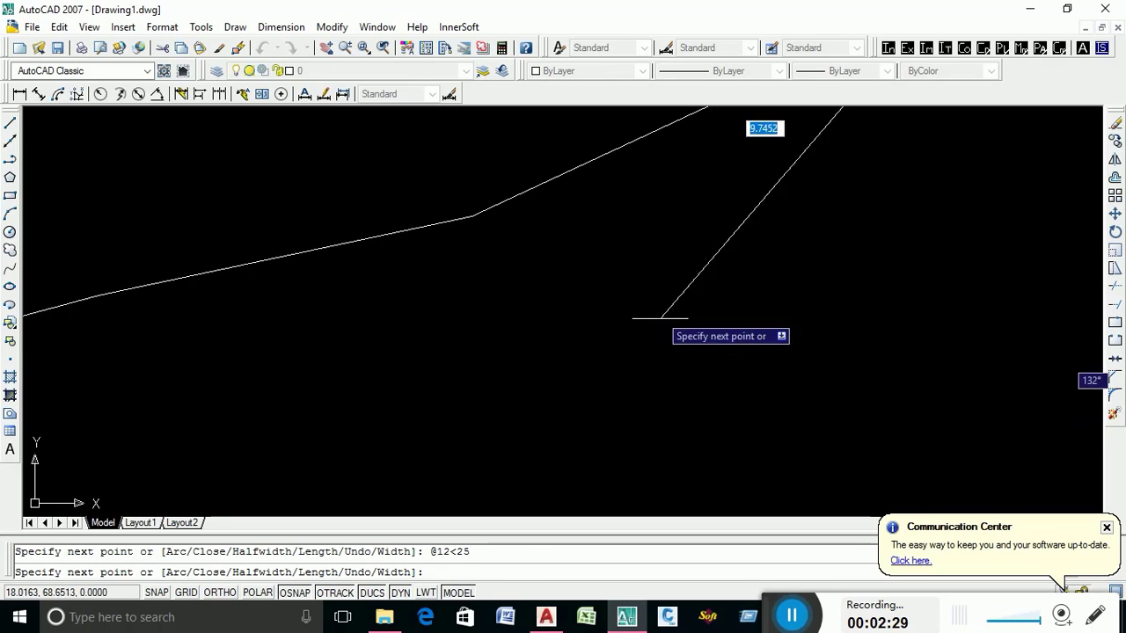
# Add the fifth polyline segment with a relative length of 10 m at an angle of 90 degrees
pyautogui.scroll(-2, 677, 366)
pyautogui.scroll(-1, 682, 369)
pyautogui.scroll(6, 402, 373)
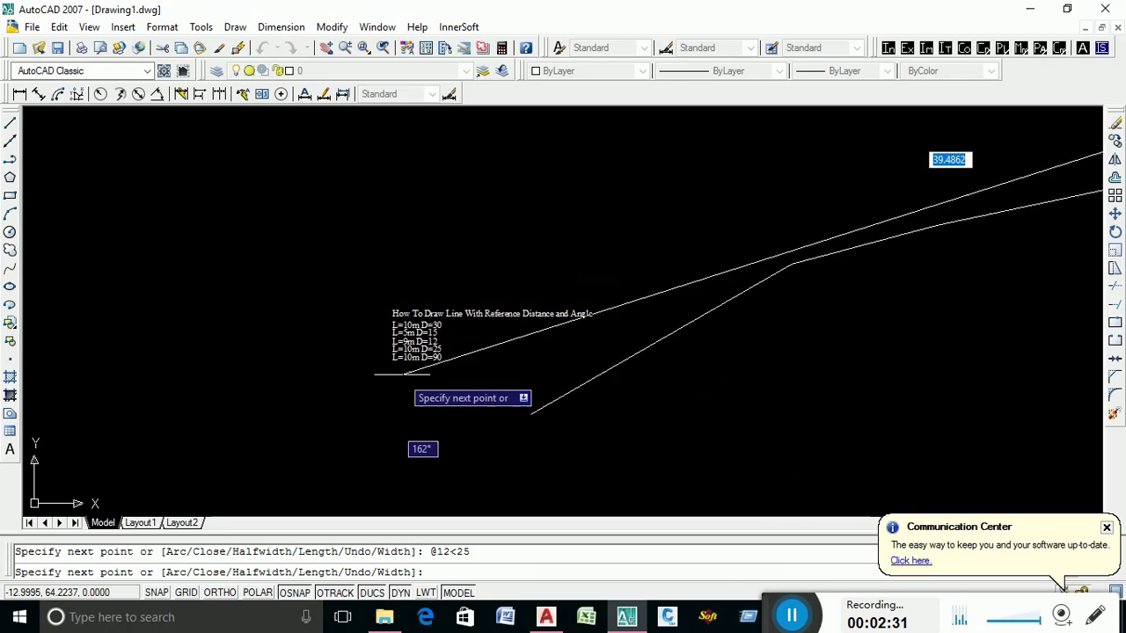
pyautogui.scroll(1, 432, 363)
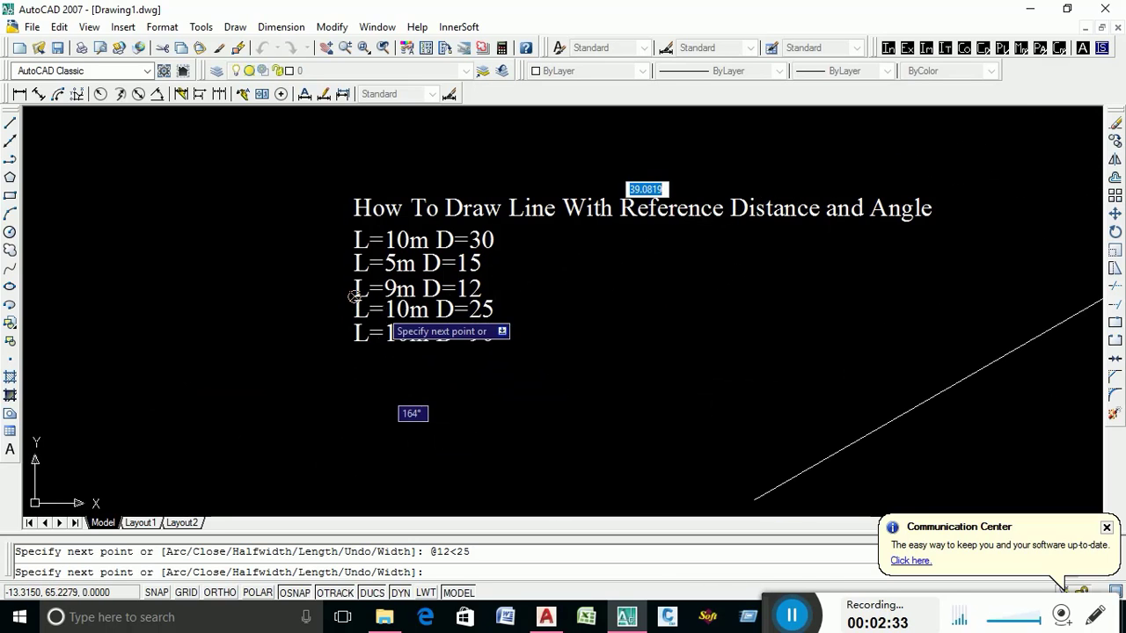
pyautogui.scroll(1, 458, 325)
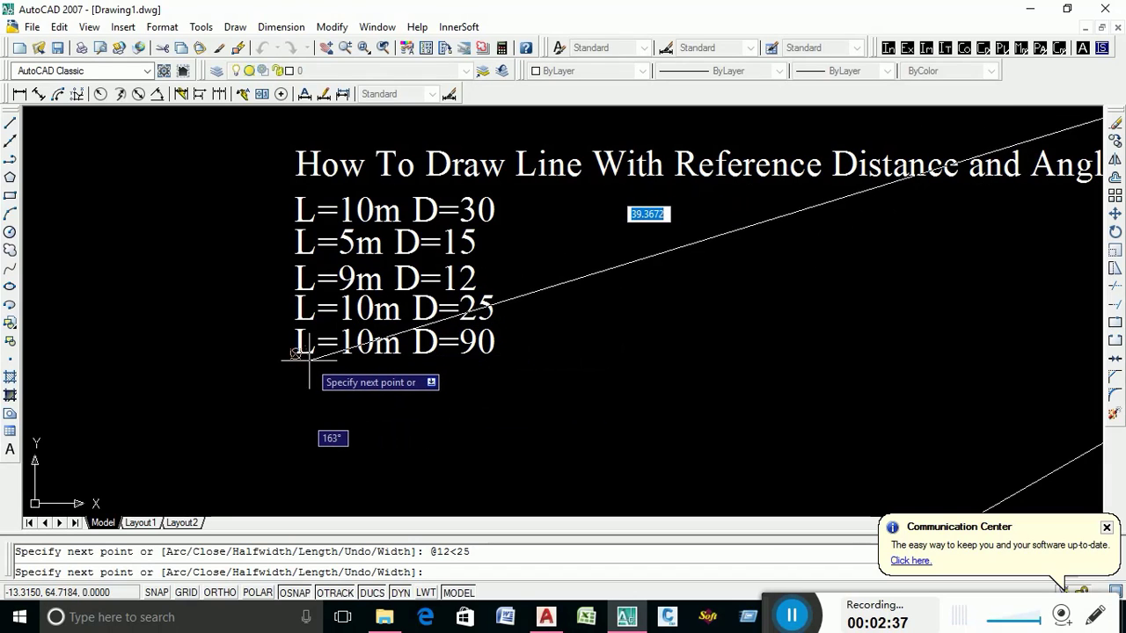
pyautogui.scroll(-2, 302, 357)
pyautogui.scroll(2, 299, 357)
pyautogui.scroll(-5, 388, 369)
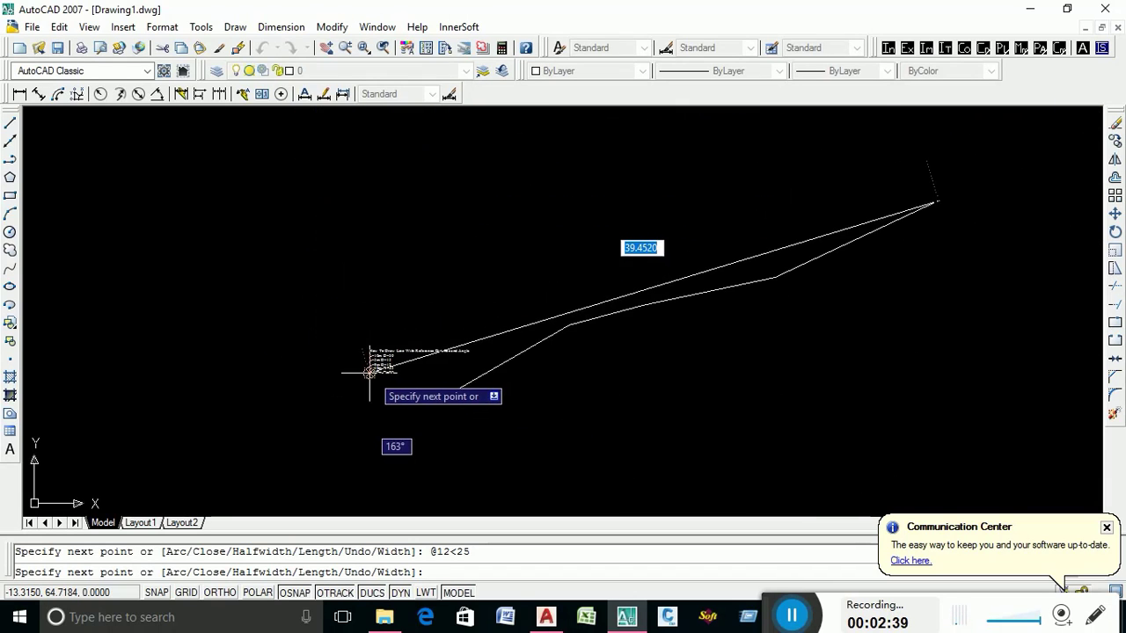
pyautogui.scroll(3, 680, 327)
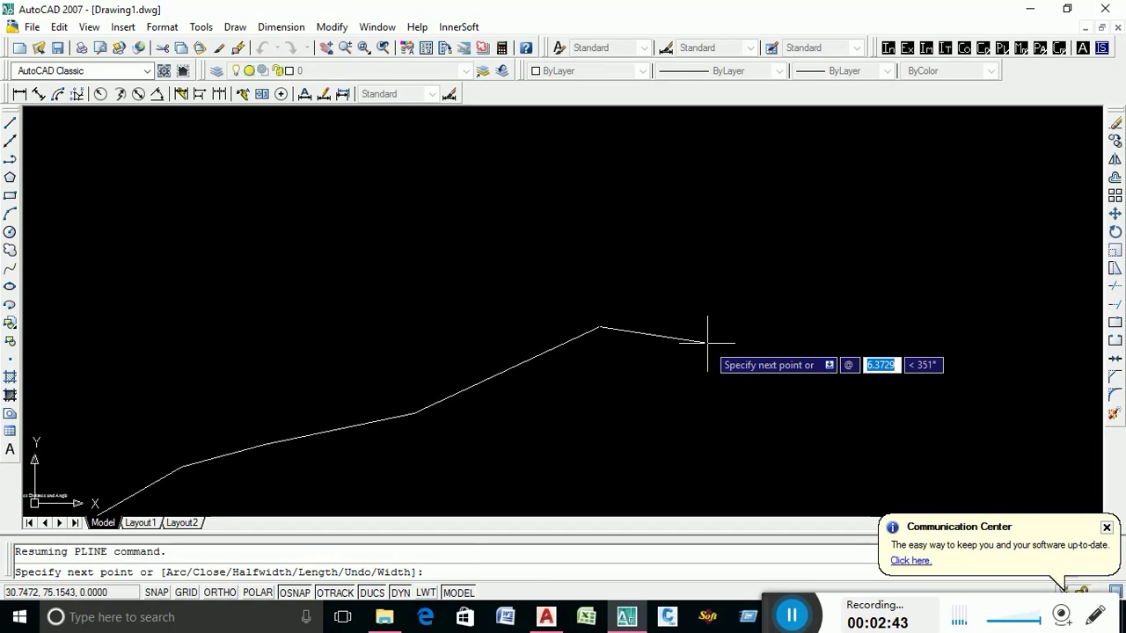
pyautogui.write('10')
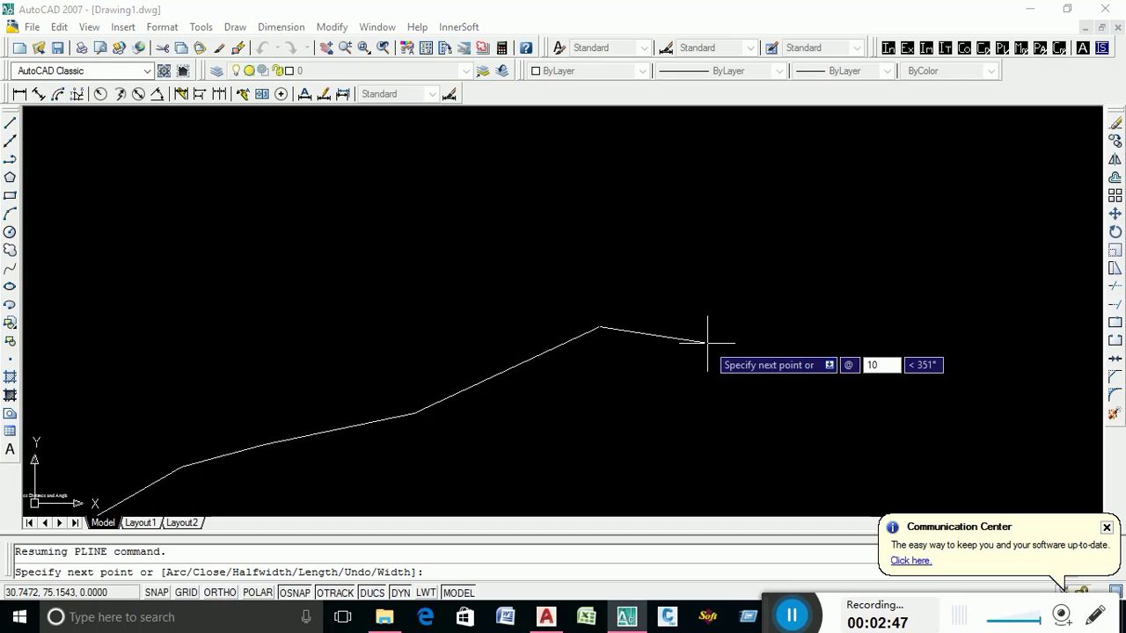
pyautogui.press('Tab')
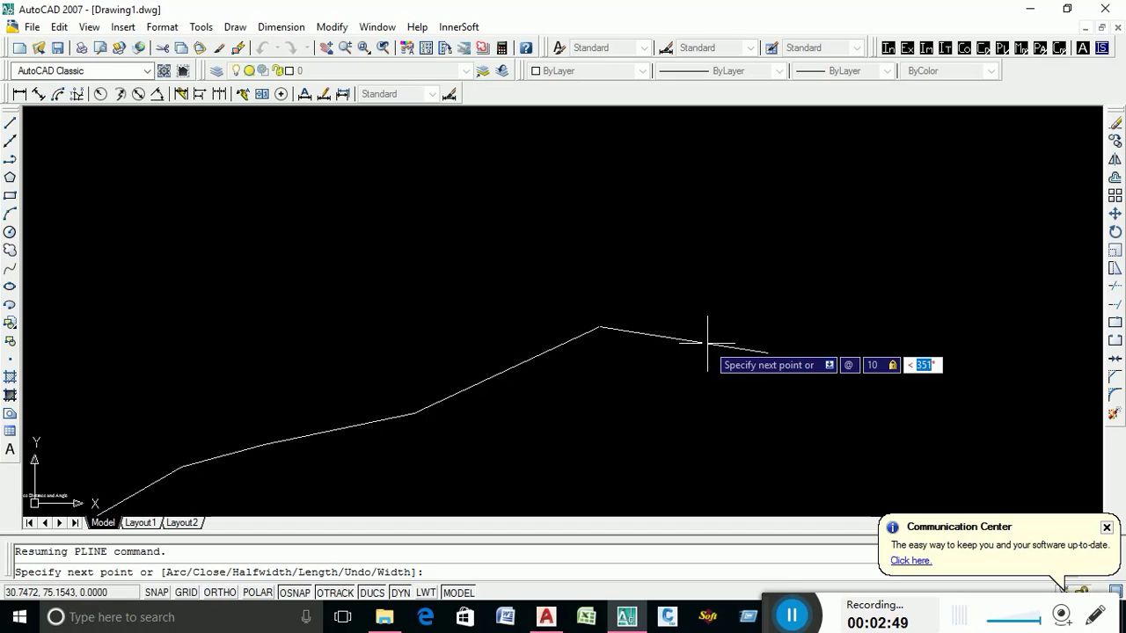
pyautogui.write('90')
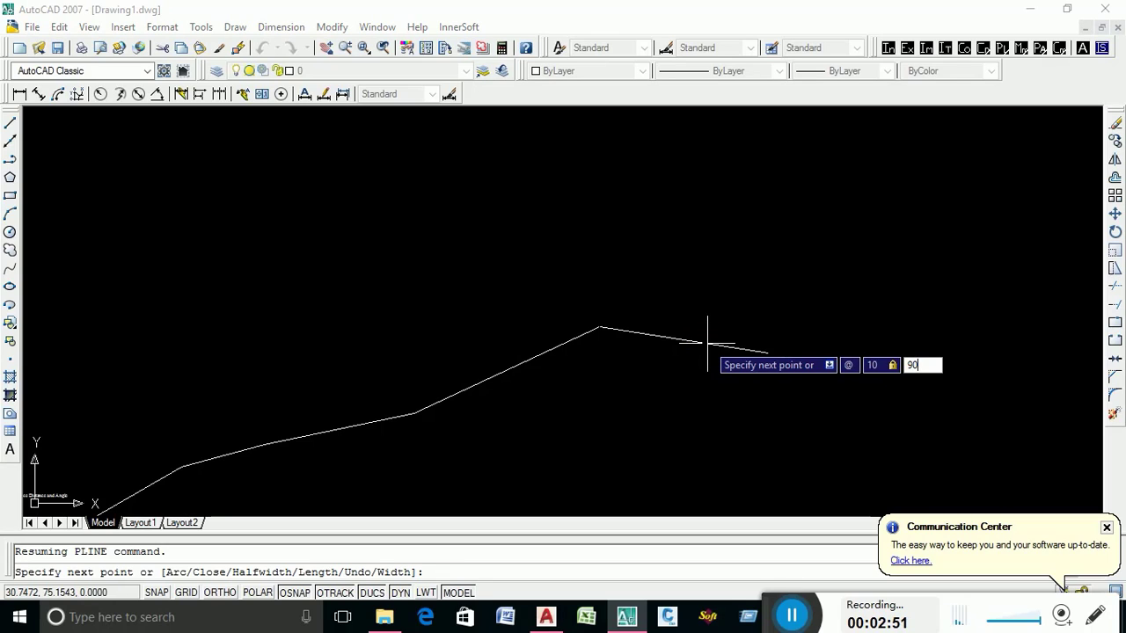
pyautogui.press('Return')
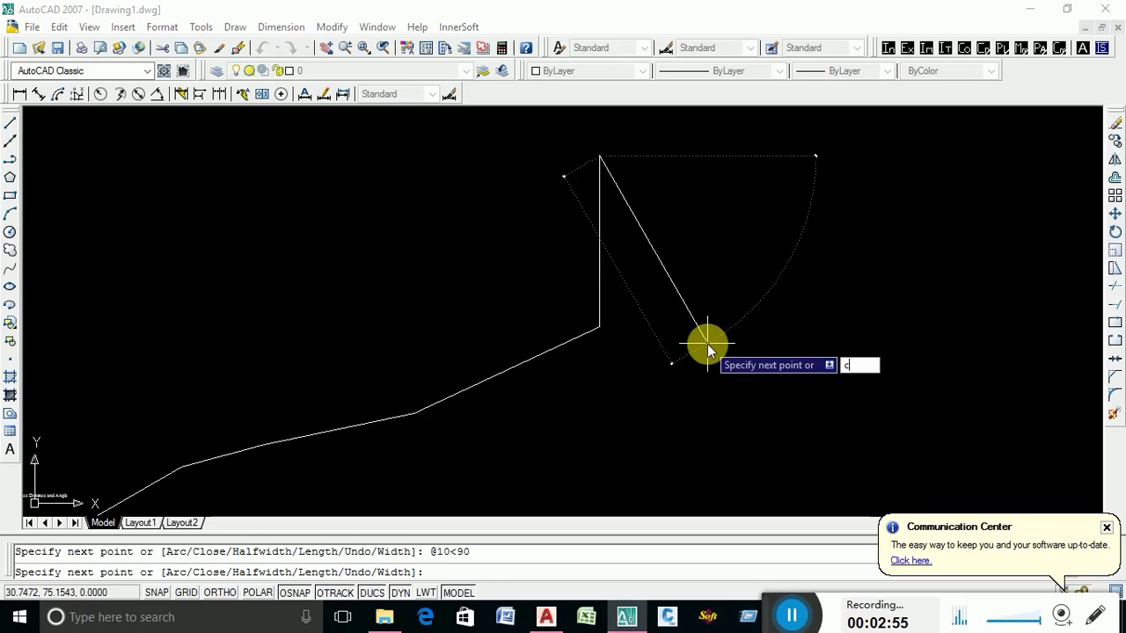
# Close the polyline from the end of the vertical segment back to its start point
pyautogui.write('c')
pyautogui.press('Return')
pyautogui.scroll(-2, 624, 406)
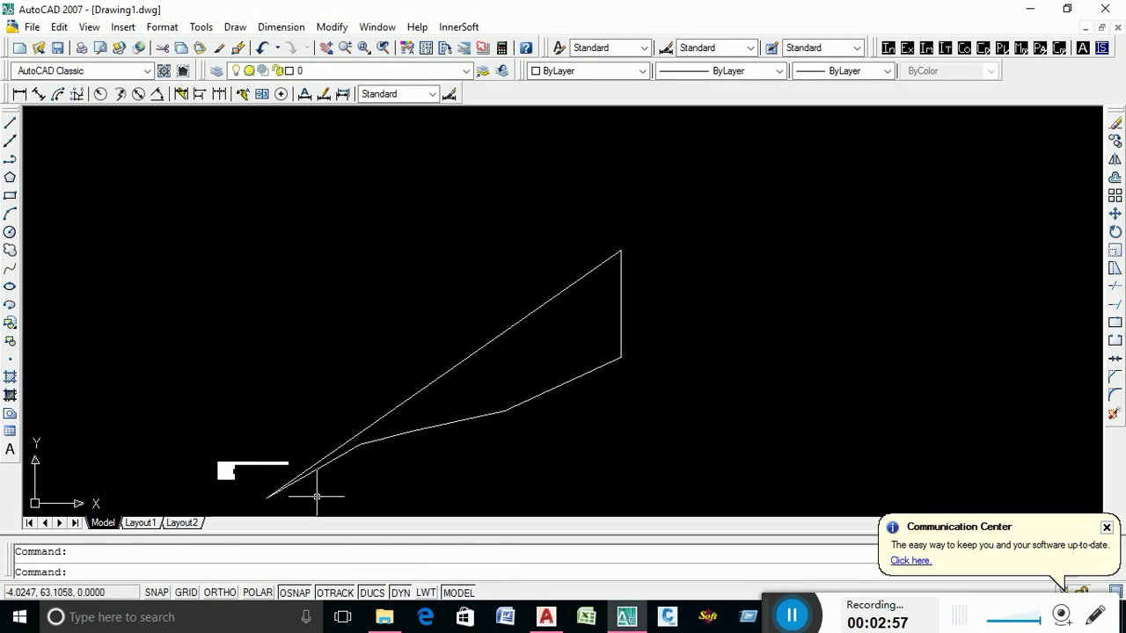
pyautogui.scroll(4, 302, 478)
pyautogui.scroll(-6, 440, 366)
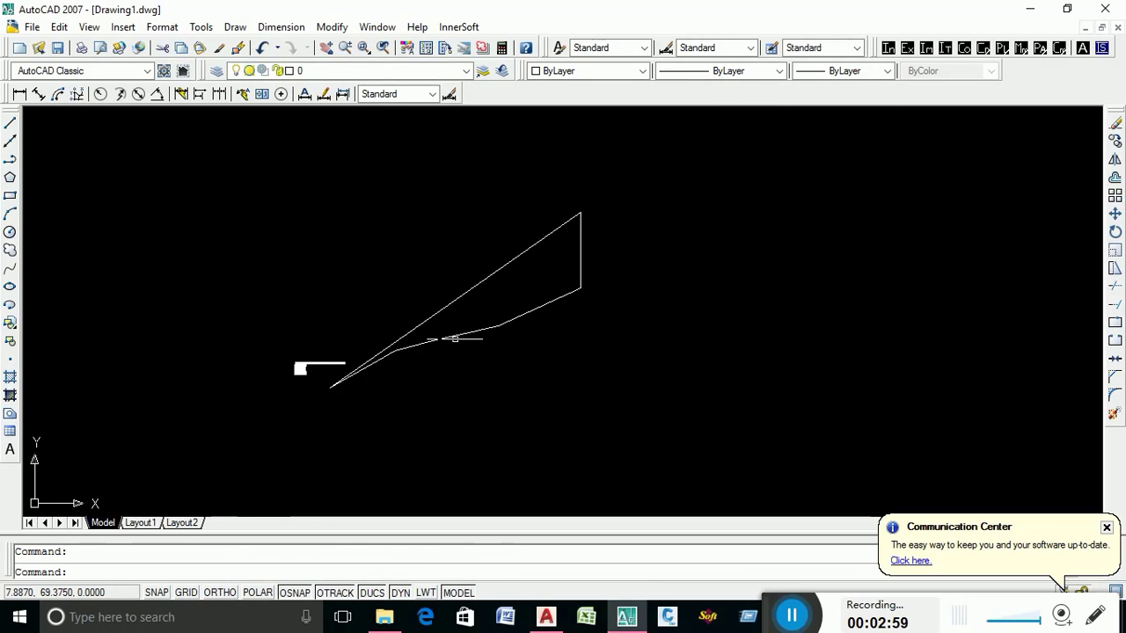
# Select the closed polyline to check whether its segments form one object, and deselect it
pyautogui.click(455, 338)
pyautogui.scroll(3, 596, 231)
pyautogui.scroll(-2, 581, 236)
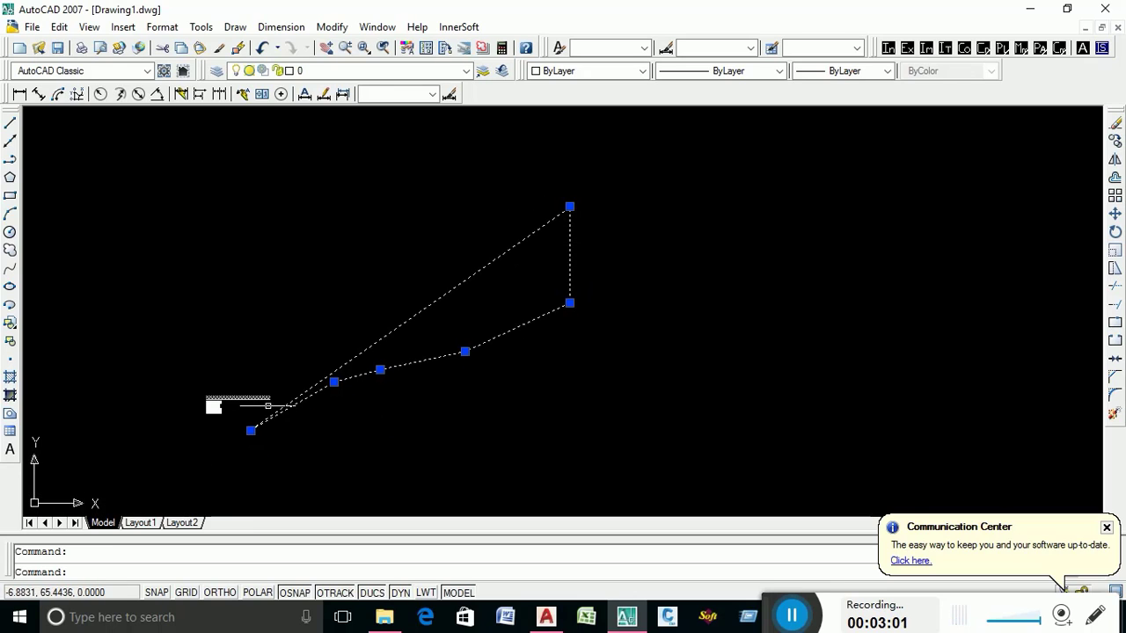
pyautogui.scroll(3, 280, 416)
pyautogui.press('Escape')
# Copy the text line "L=10m D=90" about 0.38 units straight down with Ortho mode on
pyautogui.moveTo(114, 397); pyautogui.dragTo(413, 361, button='middle')
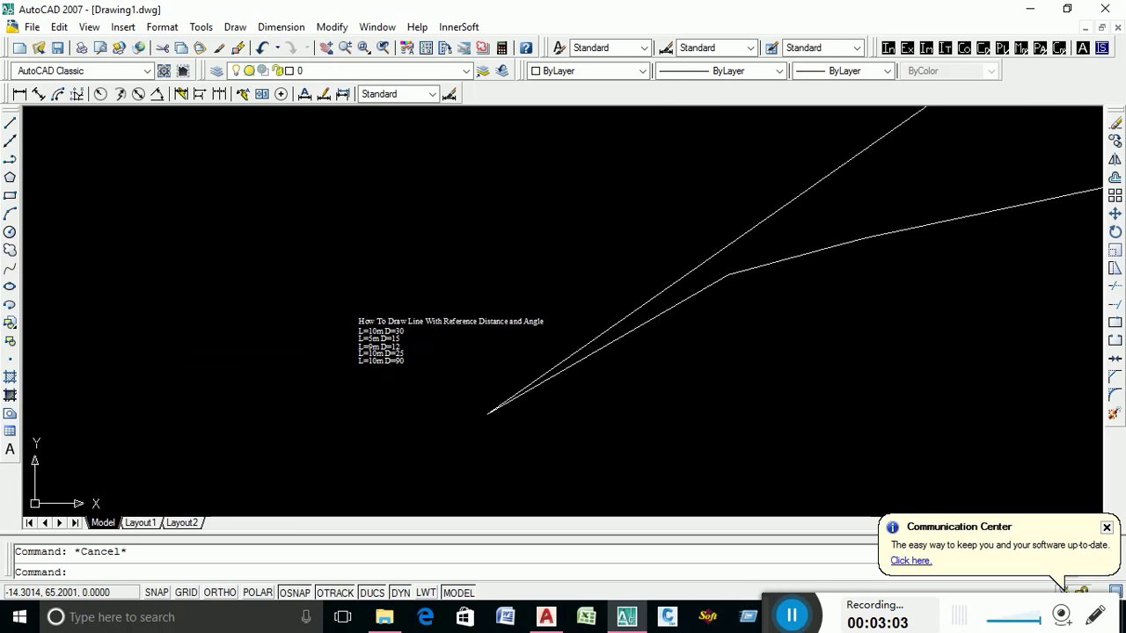
pyautogui.scroll(3, 336, 349)
pyautogui.click(444, 374)
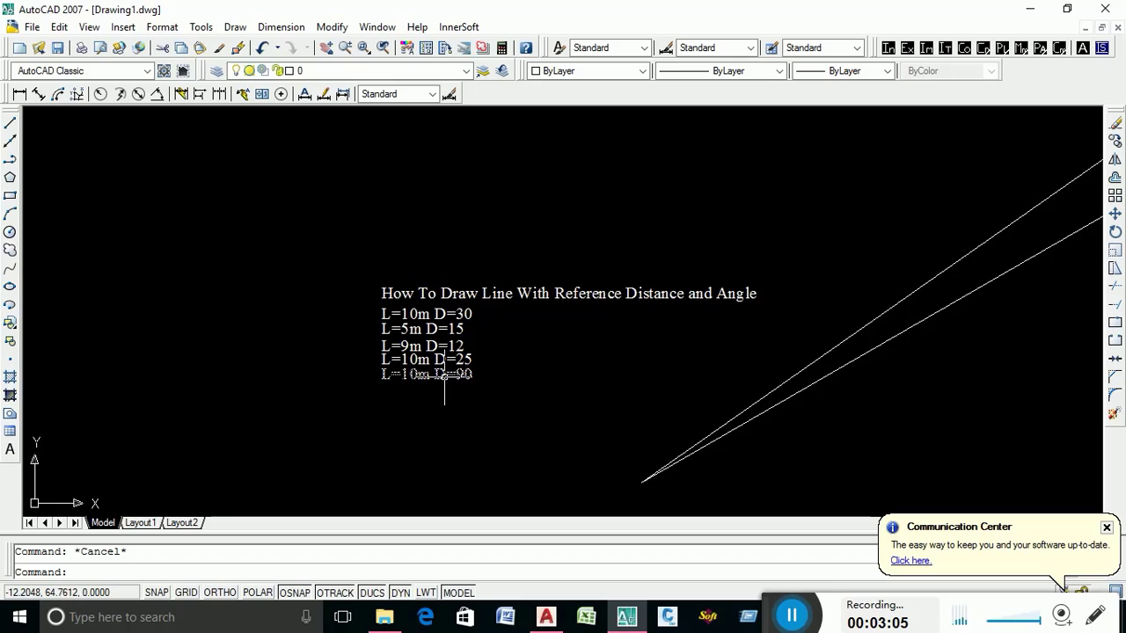
pyautogui.click(1115, 140)
pyautogui.click(860, 210)
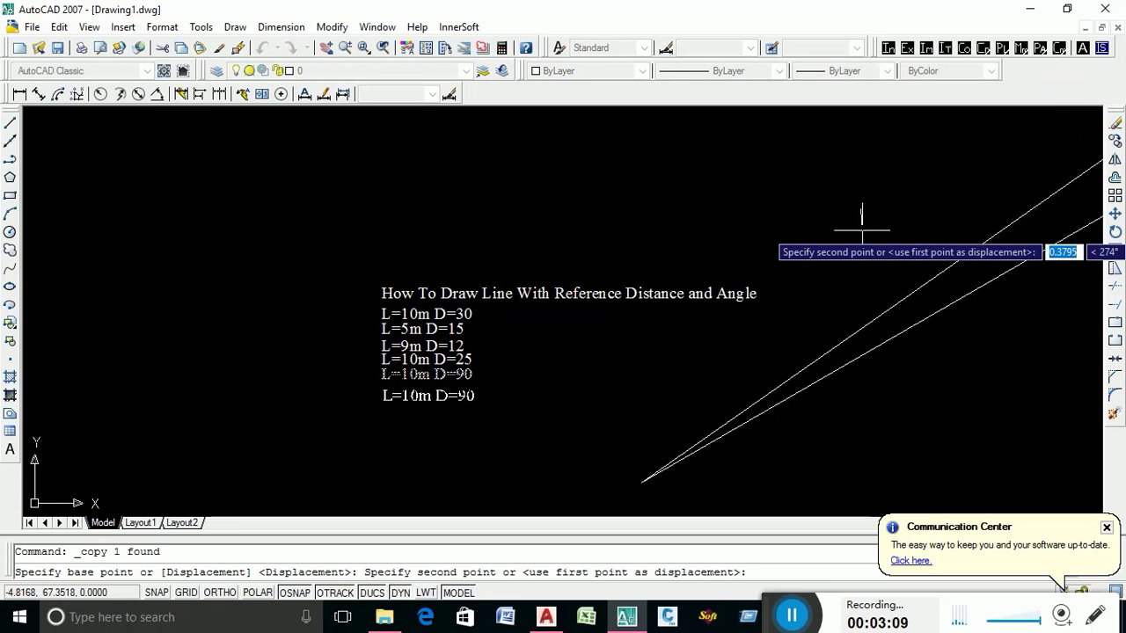
pyautogui.press('F8')
pyautogui.click(862, 229)
pyautogui.press('Escape')
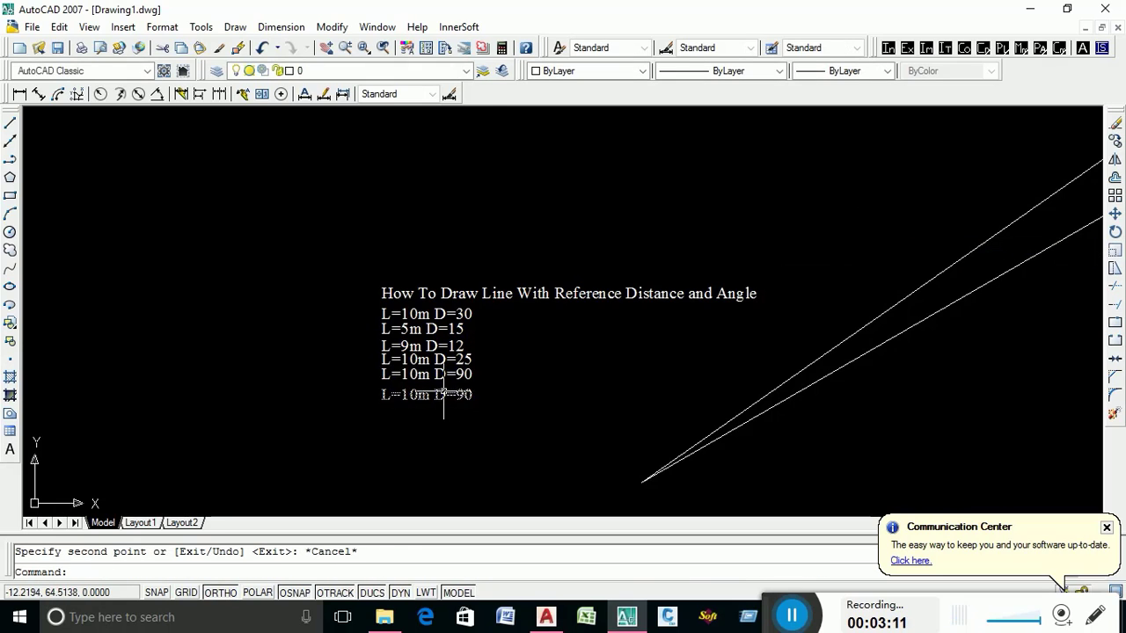
# Replace the copied text below the list with "@L<Angle"
pyautogui.scroll(3, 446, 391)
pyautogui.click(463, 406)
pyautogui.doubleClick(464, 407)
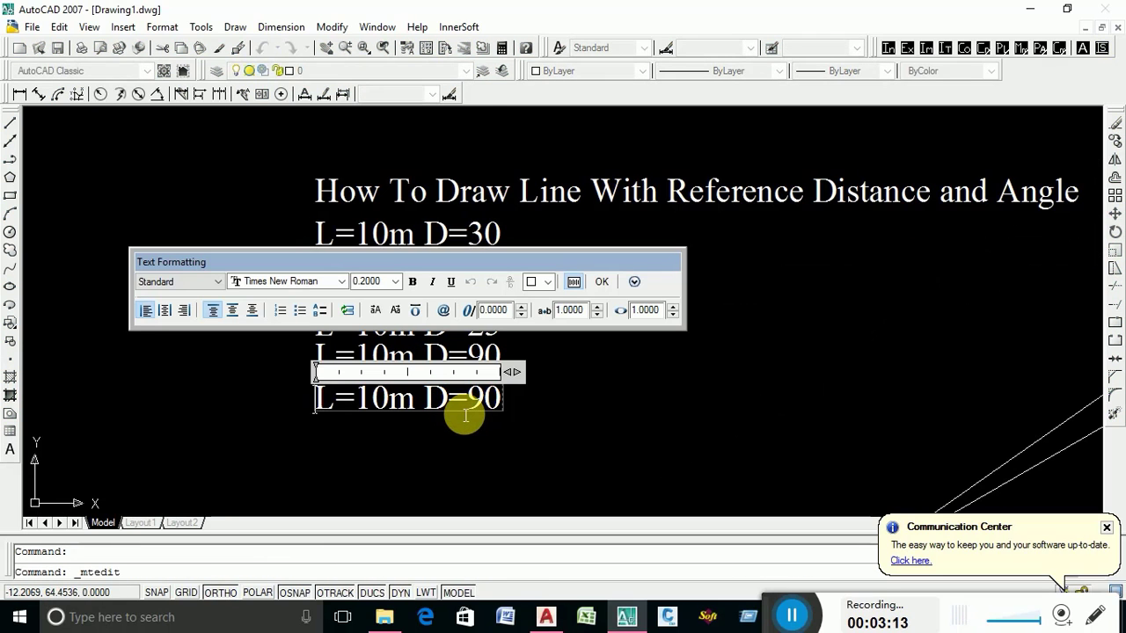
pyautogui.hotkey('ctrl', 'a')
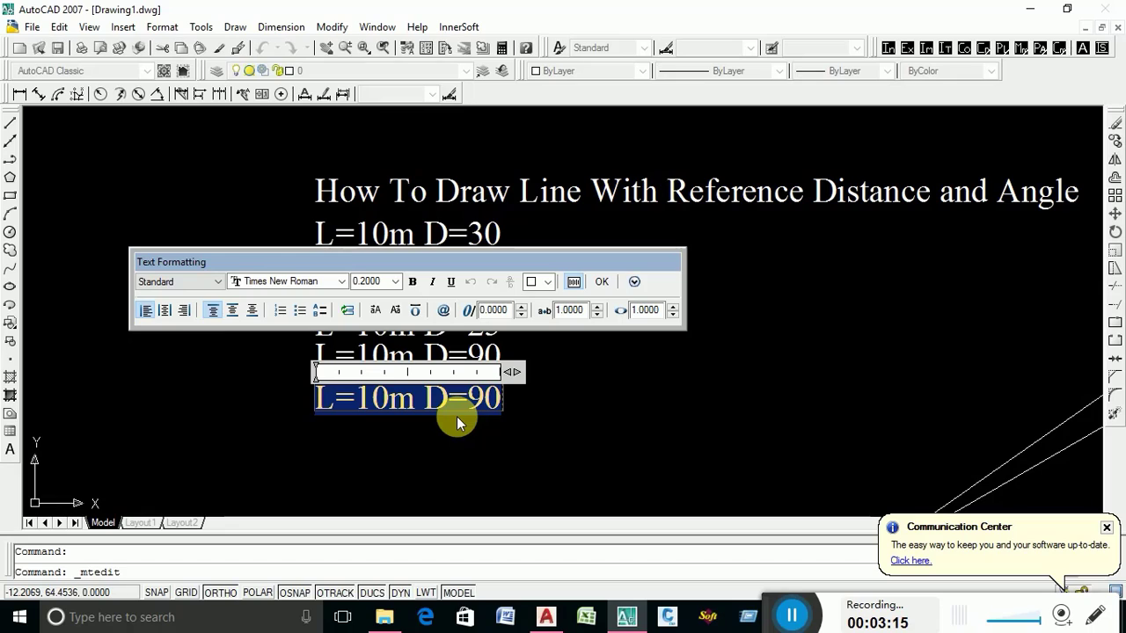
pyautogui.write('@L<Angle')
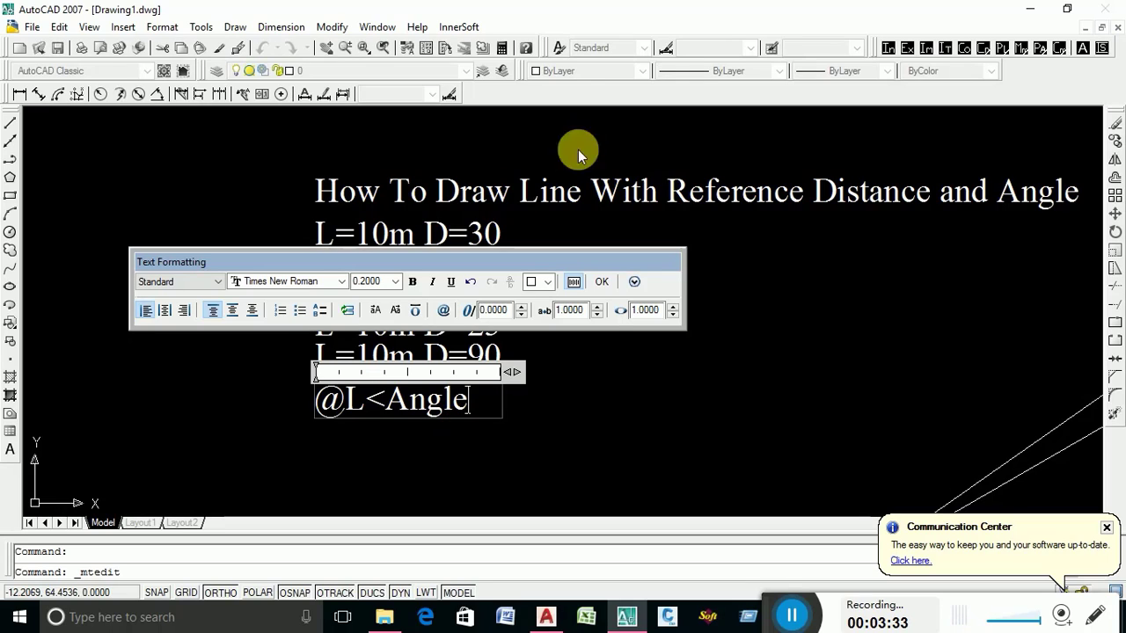
pyautogui.click(622, 401)
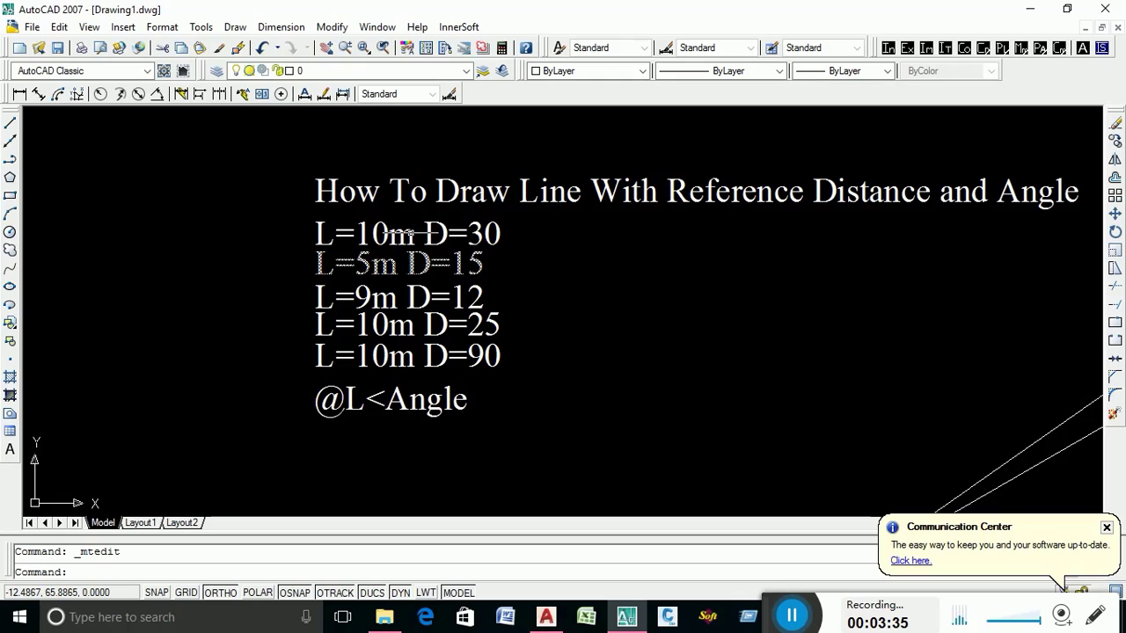
# Copy the "@L<Angle" text straight down to form another line directly beneath it
pyautogui.click(454, 406)
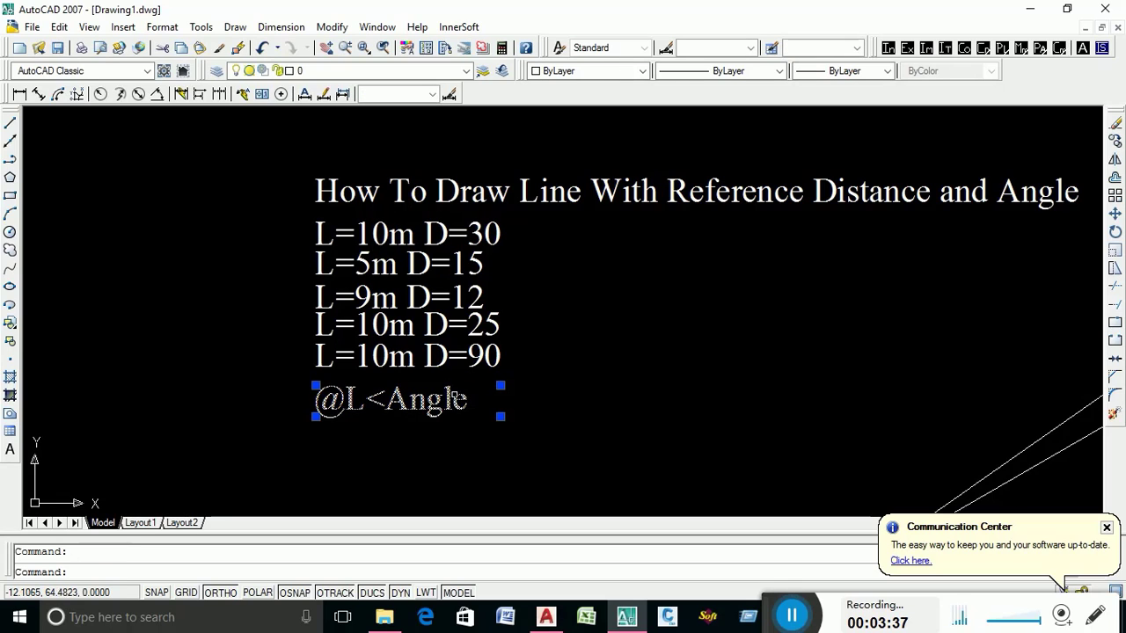
pyautogui.click(1115, 142)
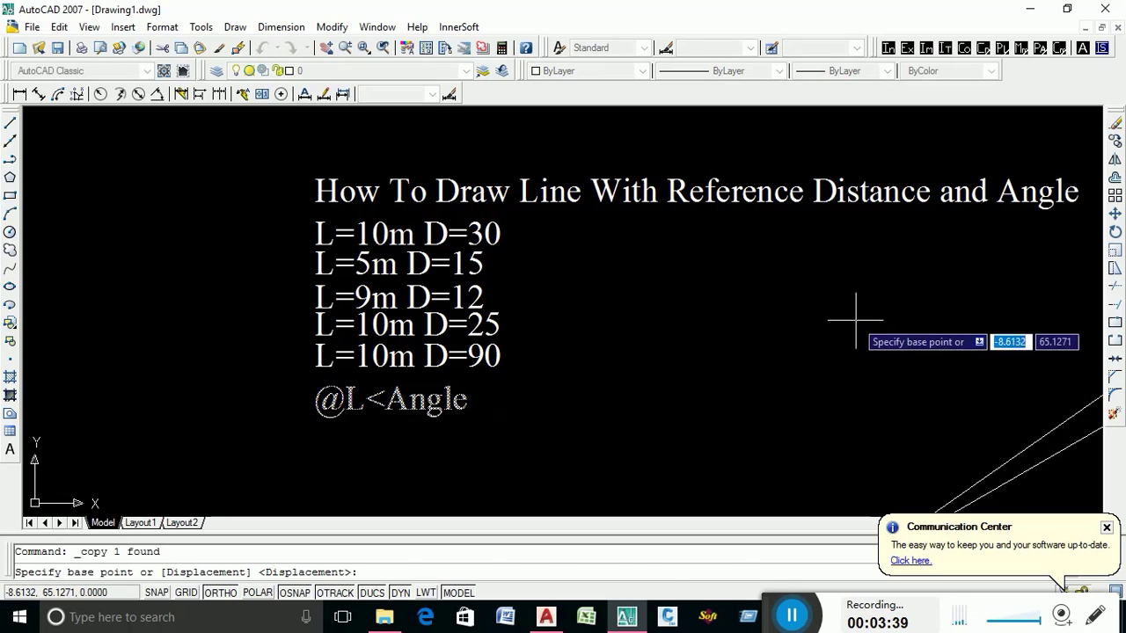
pyautogui.click(837, 317)
pyautogui.click(836, 328)
pyautogui.rightClick(852, 347)
pyautogui.click(857, 351)
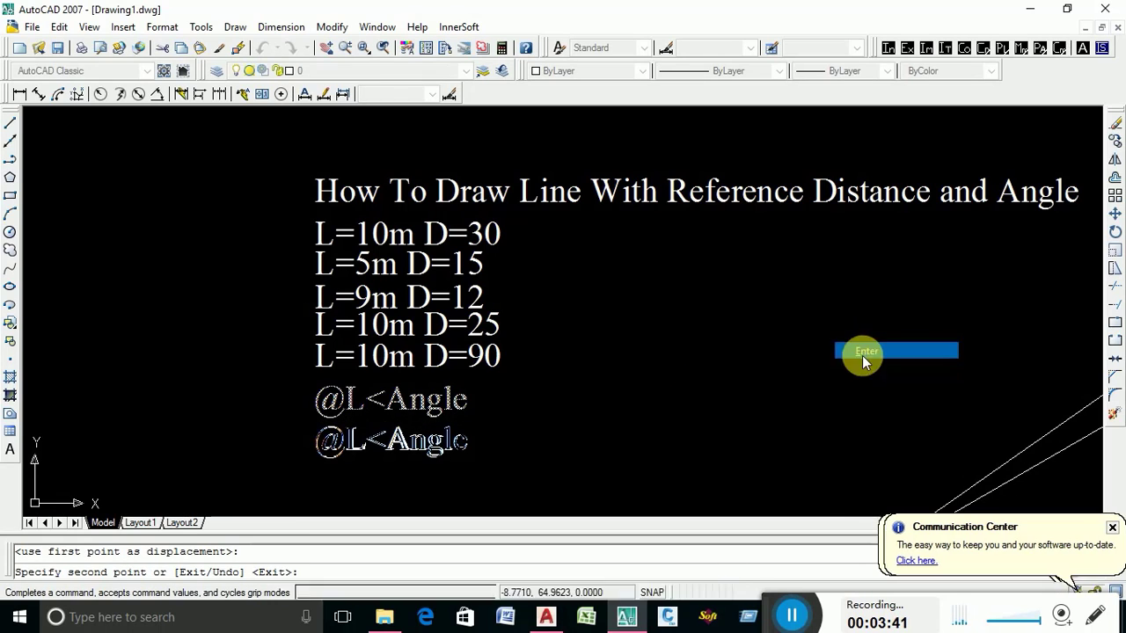
pyautogui.click(410, 441)
pyautogui.doubleClick(356, 447)
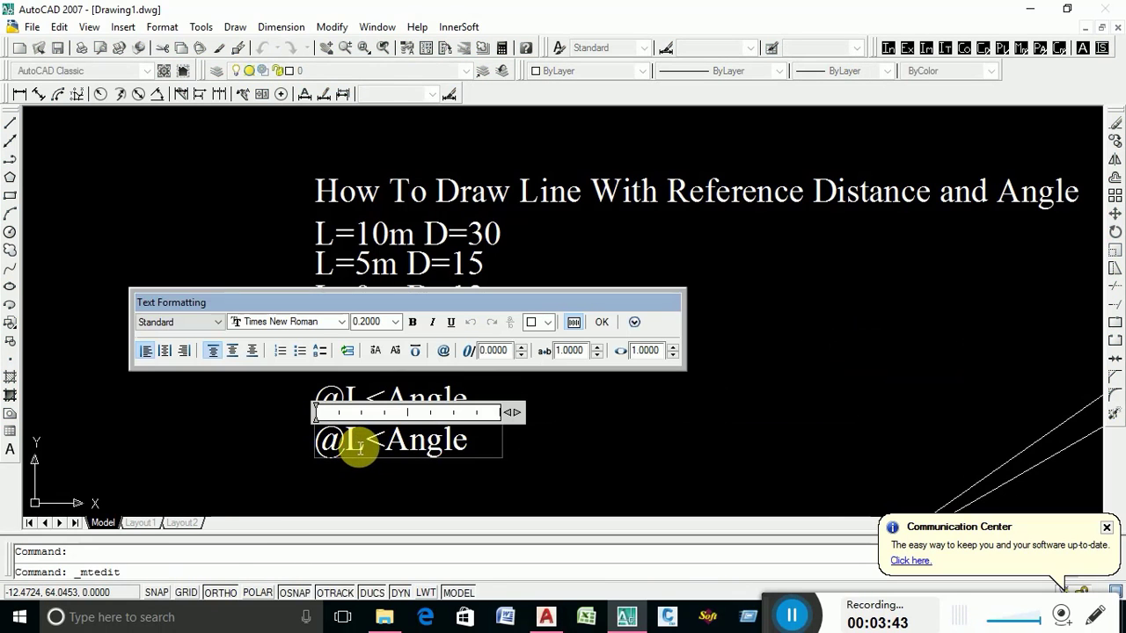
pyautogui.doubleClick(350, 440)
pyautogui.write('10')
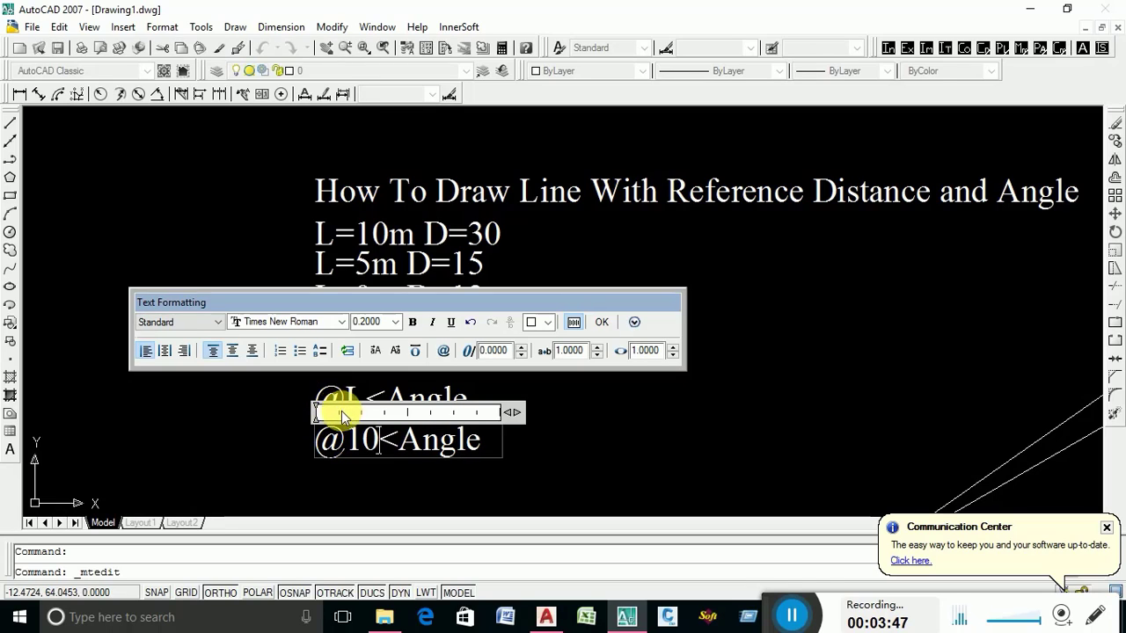
pyautogui.moveTo(397, 440); pyautogui.dragTo(521, 471)
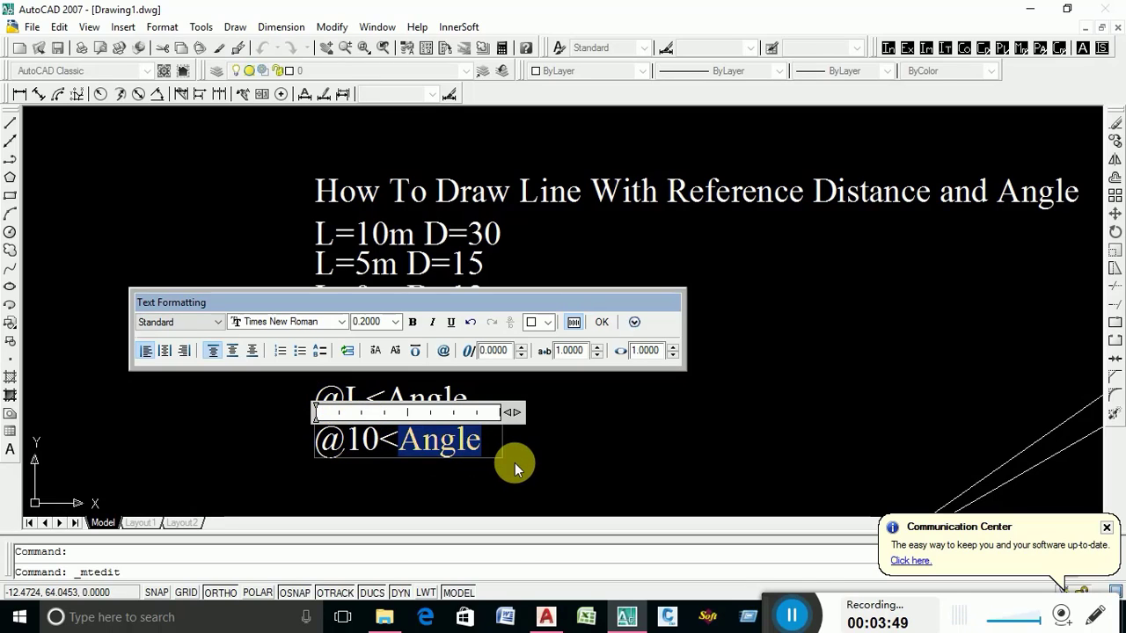
pyautogui.write('30')
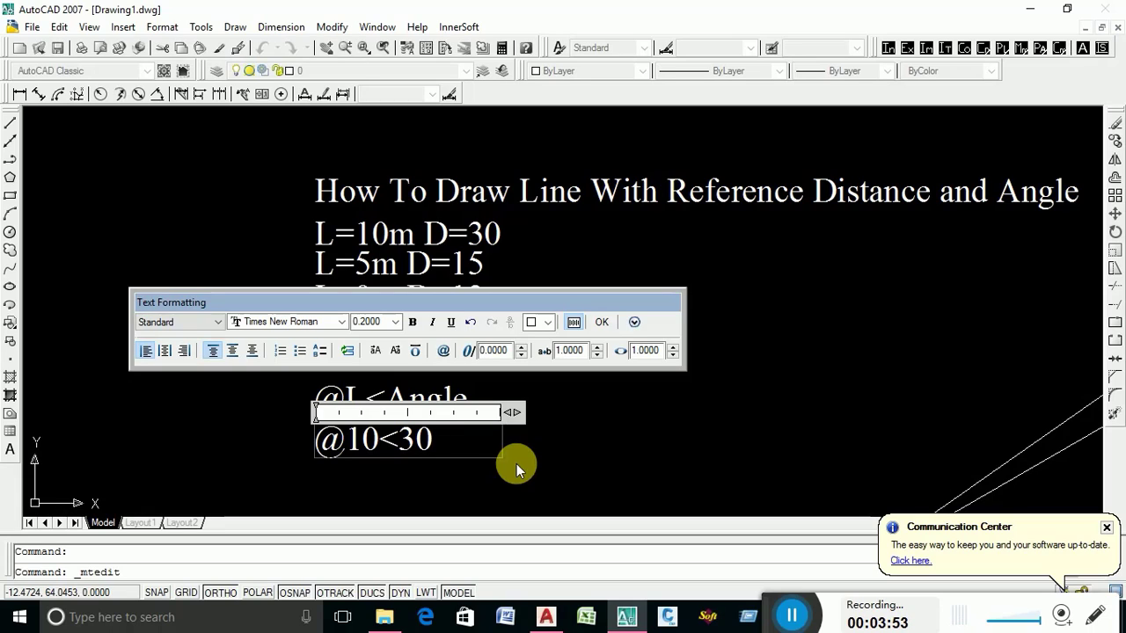
pyautogui.press('Return')
pyautogui.write('and ')
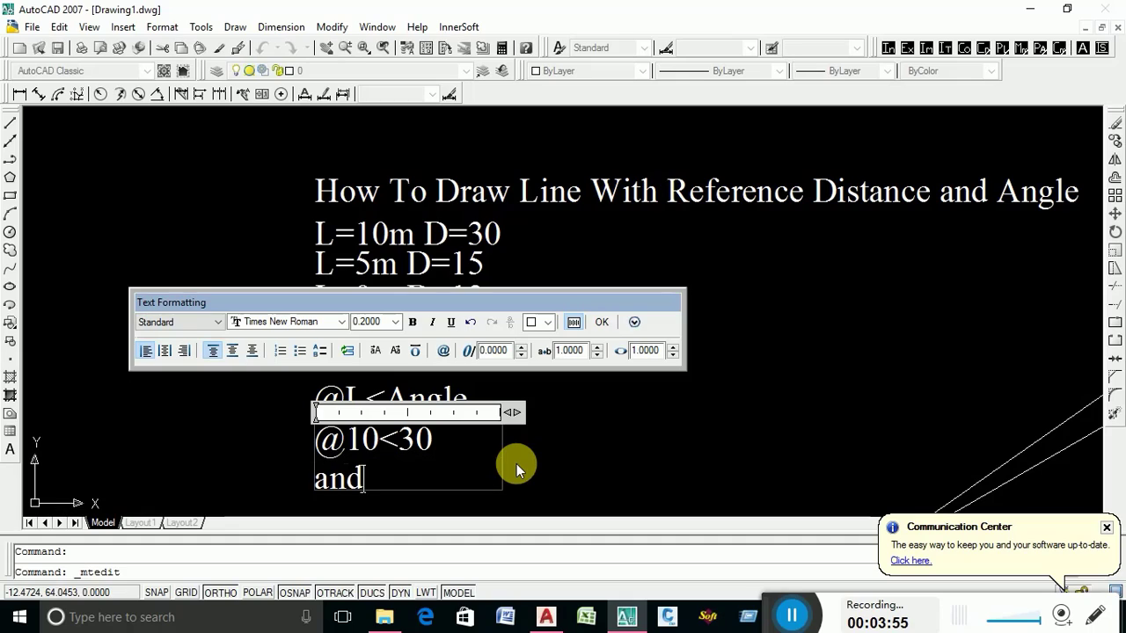
pyautogui.write('than')
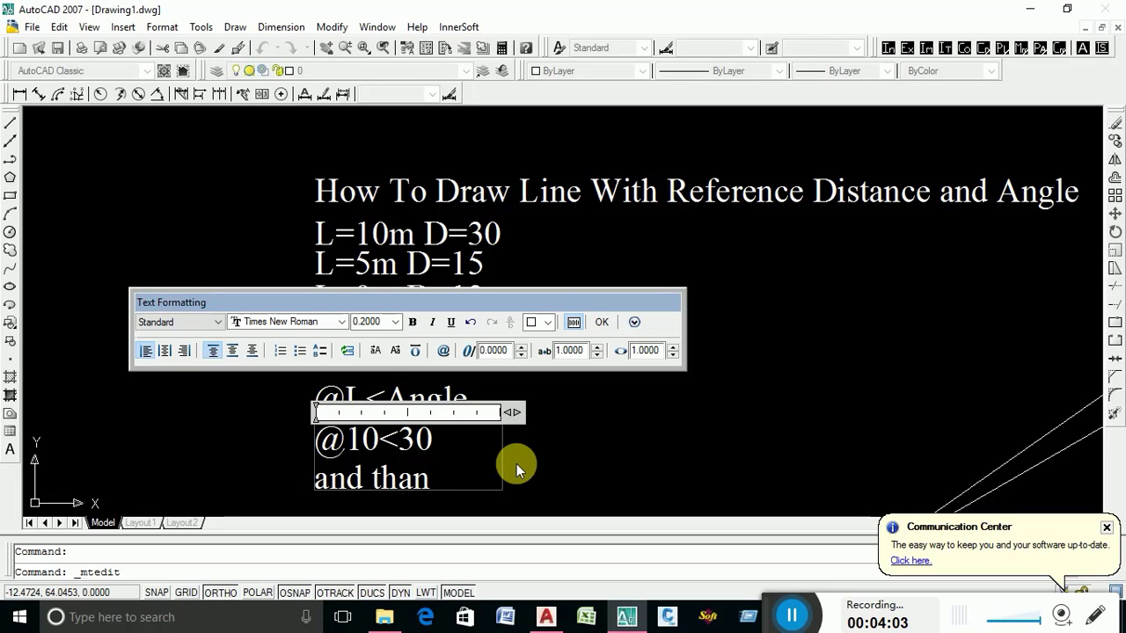
pyautogui.write('Pre')
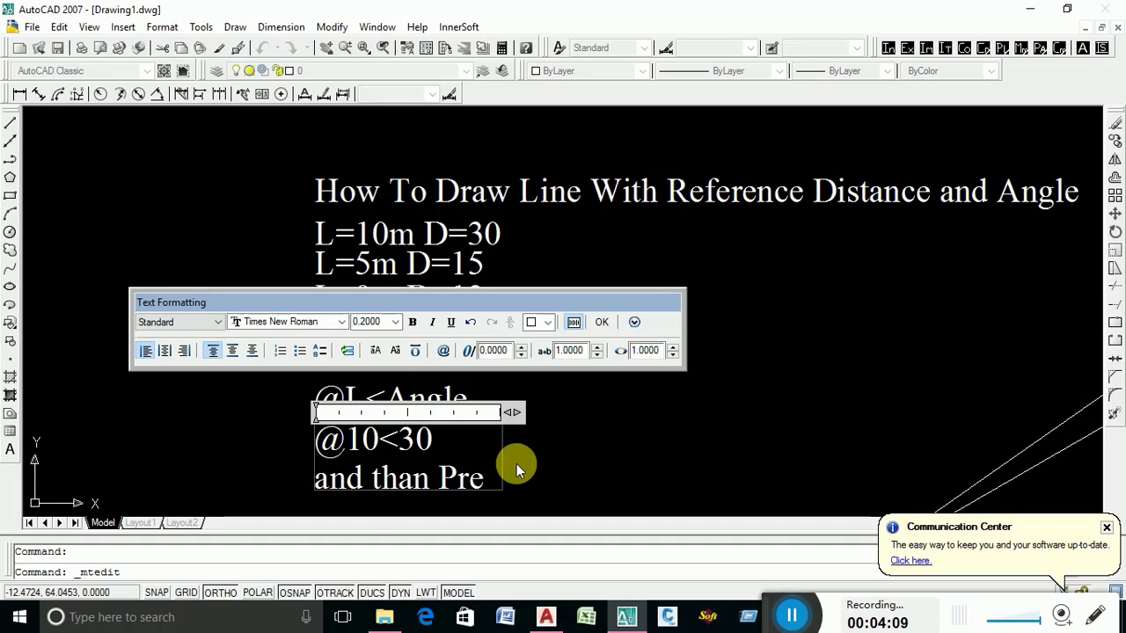
pyautogui.write('ss')
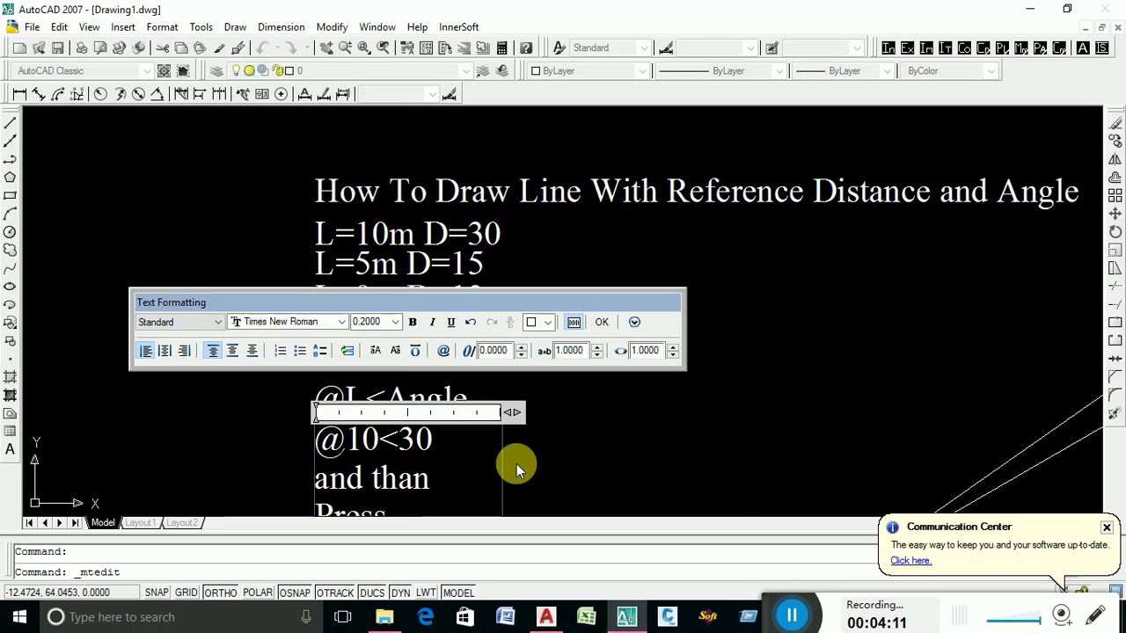
pyautogui.scroll(-1, 514, 452)
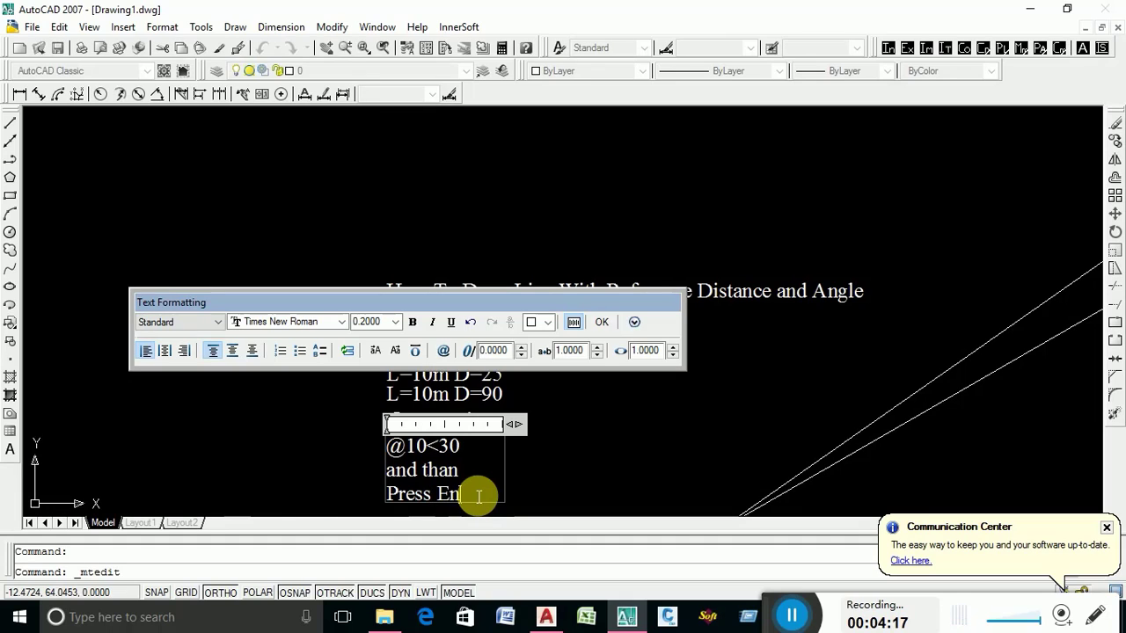
pyautogui.write('Enter')
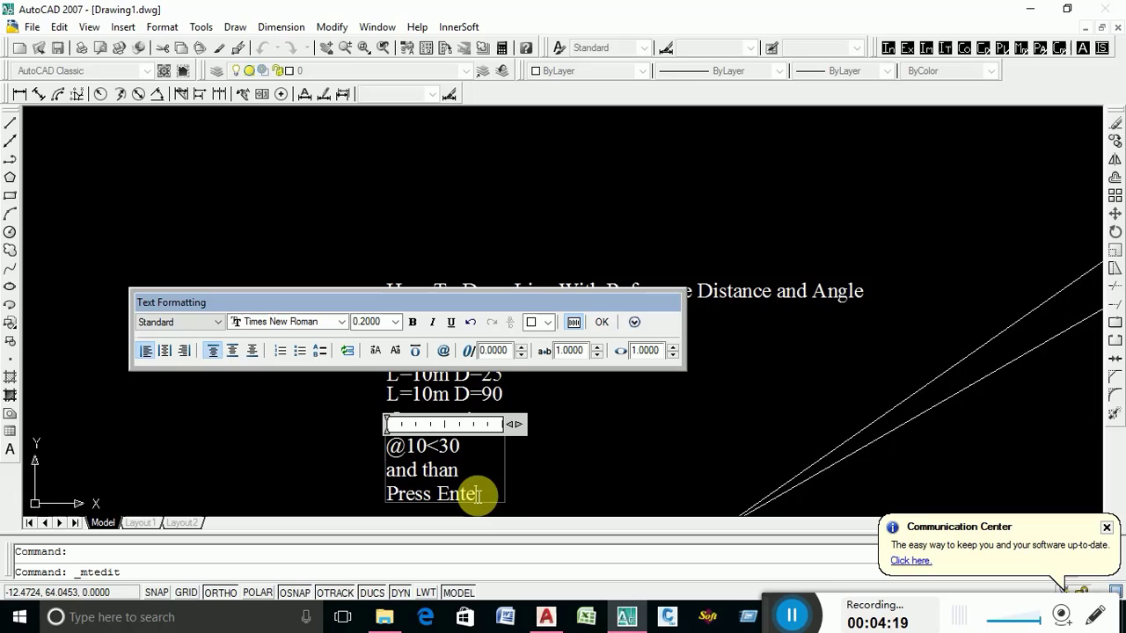
pyautogui.click(603, 322)
# Examine the whole closed polyline and the finished text notes beside it at different magnifications
pyautogui.moveTo(402, 493)
pyautogui.mouseDown(button='middle')
pyautogui.moveTo(400, 456)
pyautogui.moveTo(309, 427)
pyautogui.mouseUp(button='middle')
pyautogui.moveTo(488, 425); pyautogui.dragTo(378, 427, button='middle')
pyautogui.scroll(-2, 377, 428)
pyautogui.scroll(2, 566, 390)
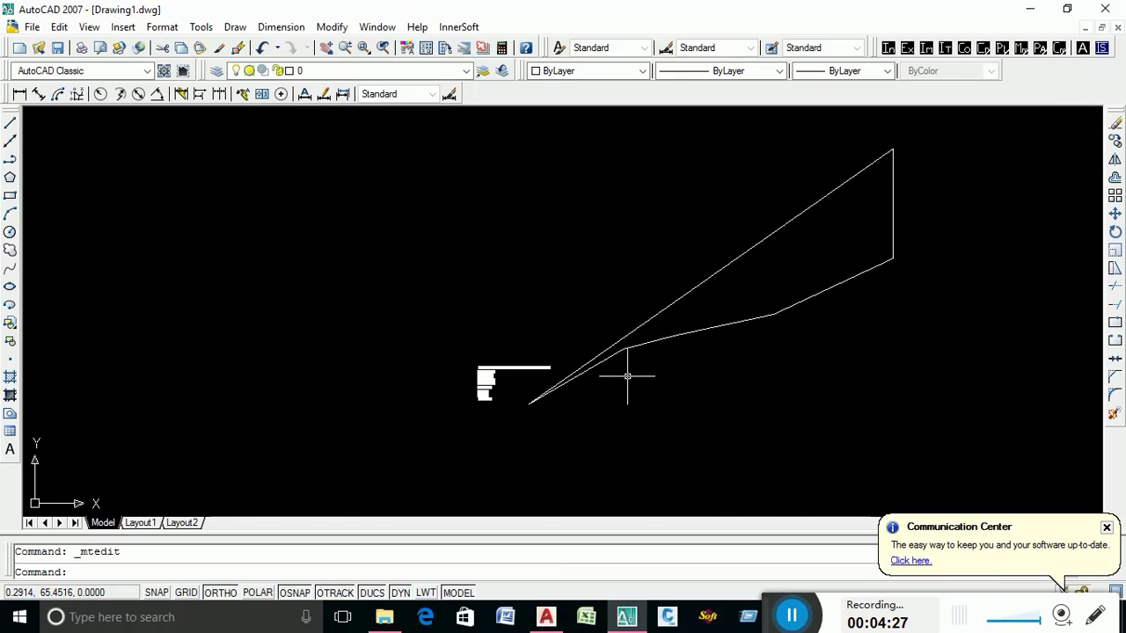
pyautogui.moveTo(628, 376); pyautogui.dragTo(554, 372, button='middle')
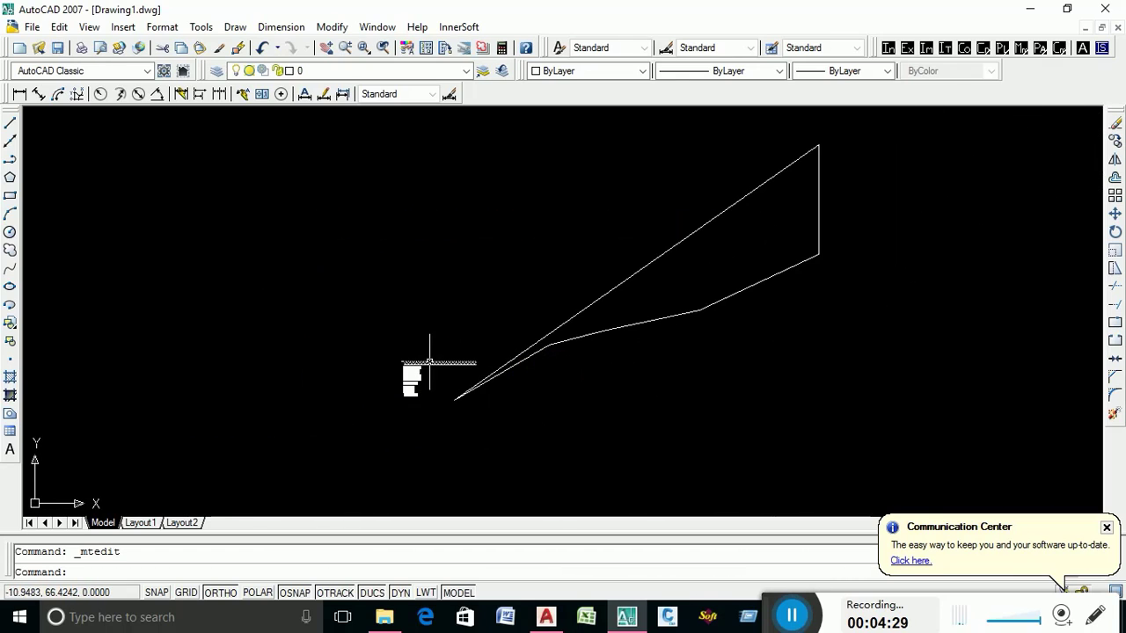
pyautogui.scroll(6, 429, 362)
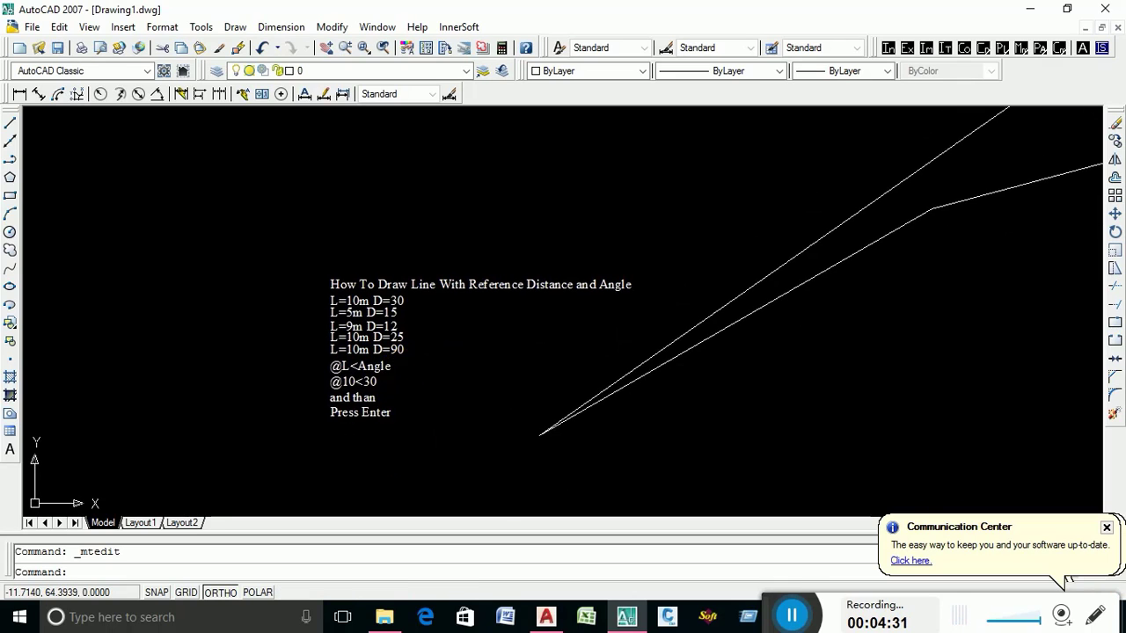
pyautogui.scroll(3, 345, 375)
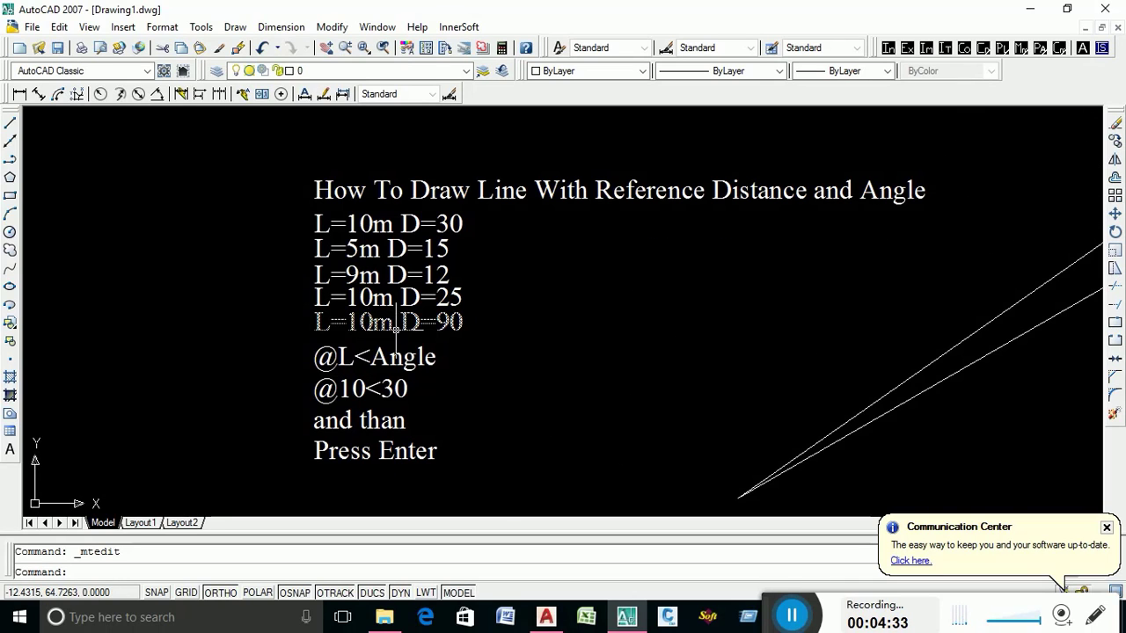
pyautogui.scroll(-2, 484, 326)
pyautogui.moveTo(535, 329); pyautogui.dragTo(440, 334, button='middle')
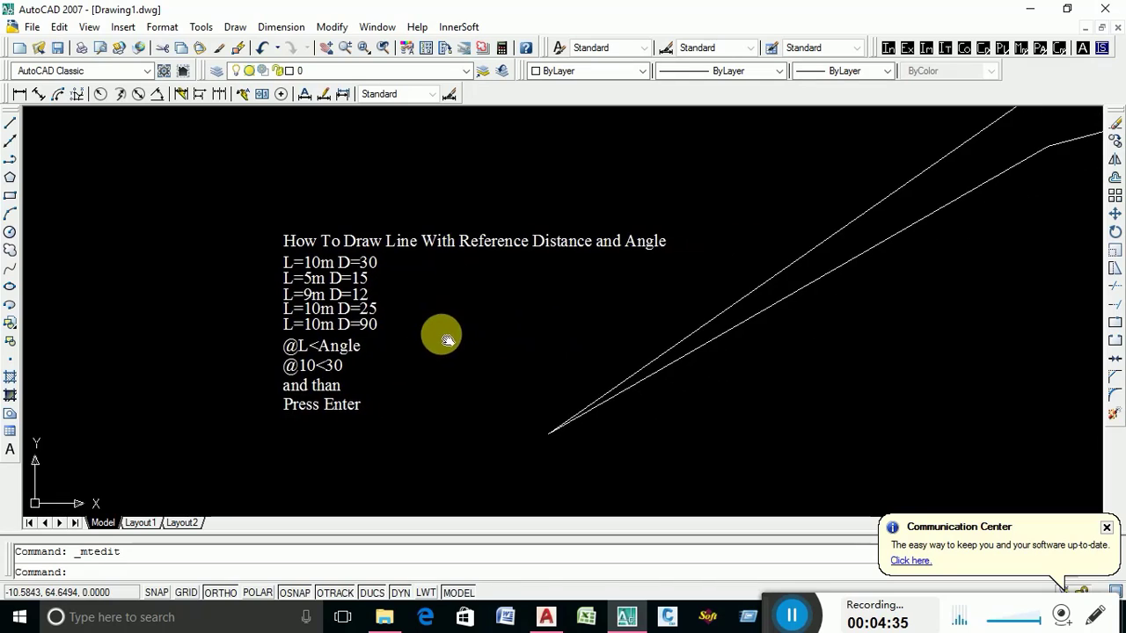
pyautogui.scroll(2, 404, 290)
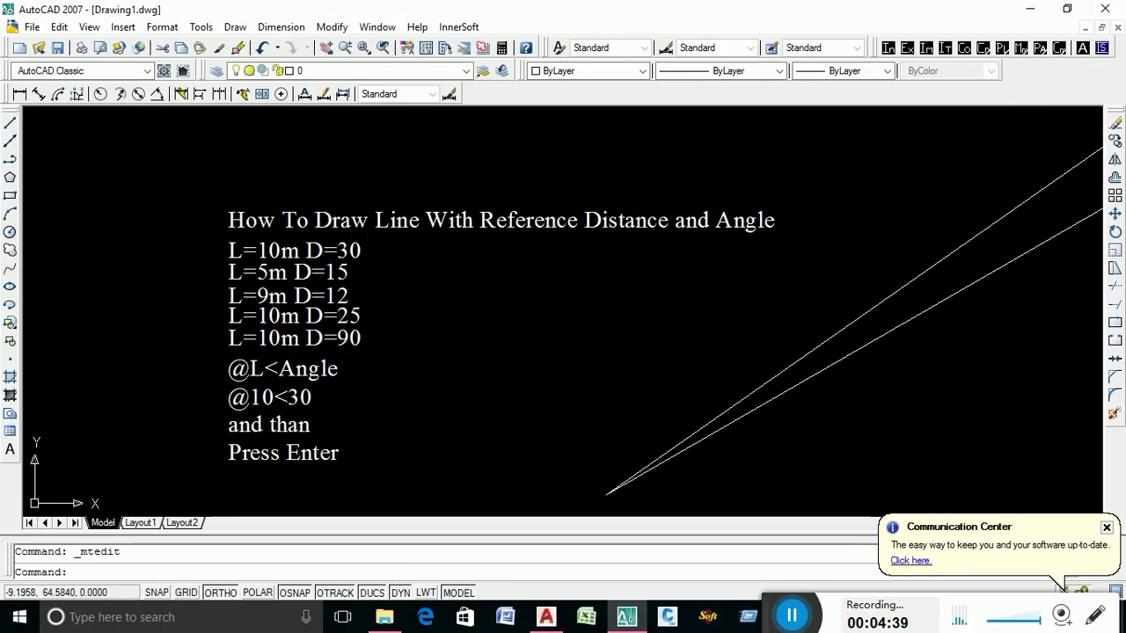
pyautogui.scroll(2, 194, 305)
pyautogui.scroll(-2, 194, 304)
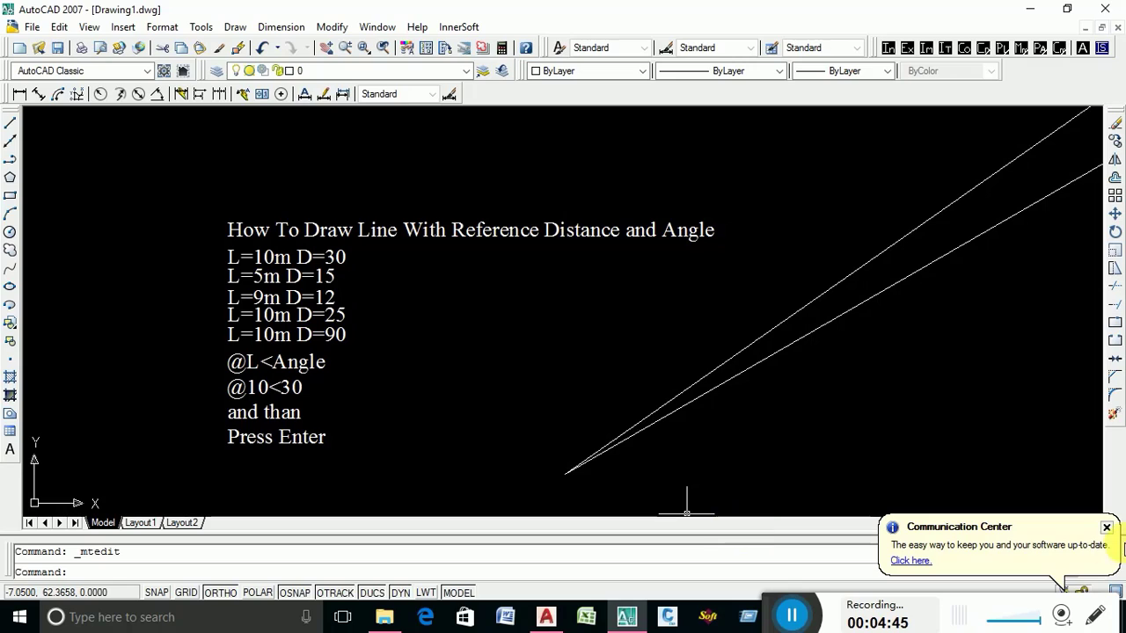
# Dismiss the Communication Center notification
pyautogui.click(1106, 531)
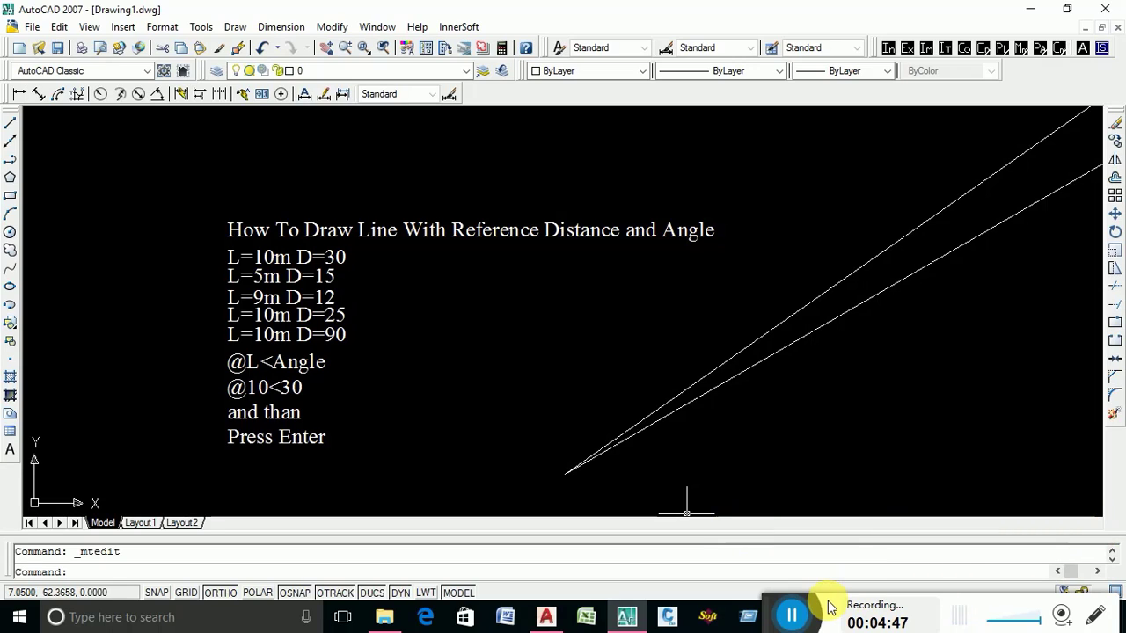